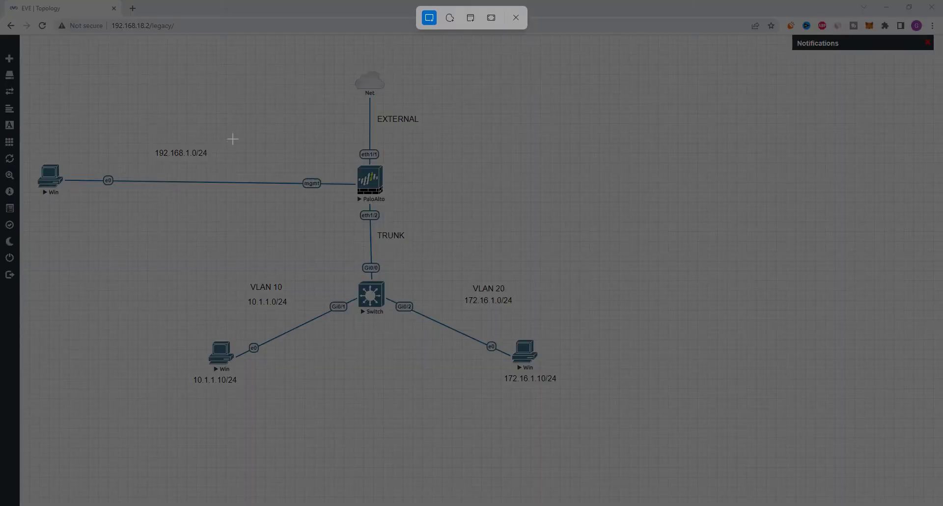
- Snip the lab topology and circle the VLAN 10 host, VLAN 20 host and firewall trunk
left_click_drag(162, 131, 616, 435)
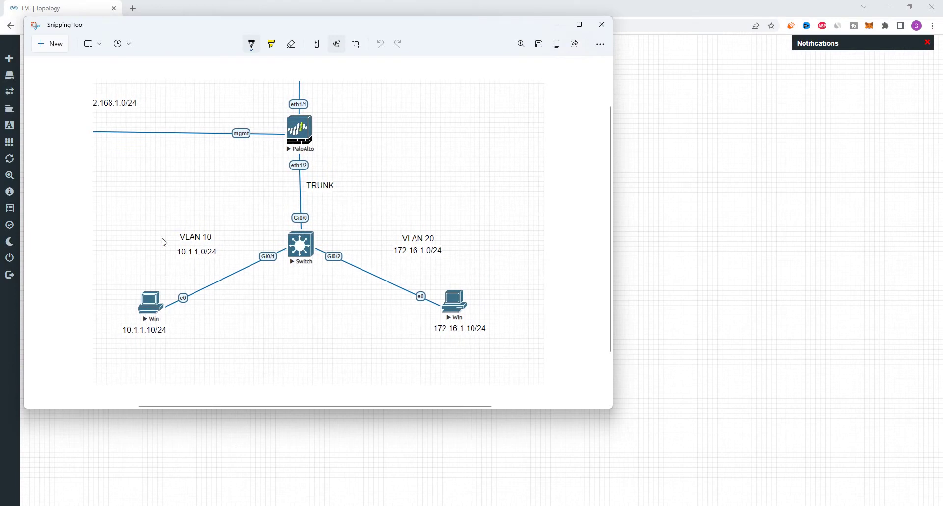
mouse_move(152, 212)
left_mouse_down()
mouse_move(99, 269)
mouse_move(199, 378)
mouse_move(280, 266)
mouse_move(161, 209)
left_mouse_up()
mouse_move(347, 210)
left_mouse_down()
mouse_move(296, 270)
mouse_move(485, 334)
mouse_move(376, 196)
mouse_move(348, 208)
left_mouse_up()
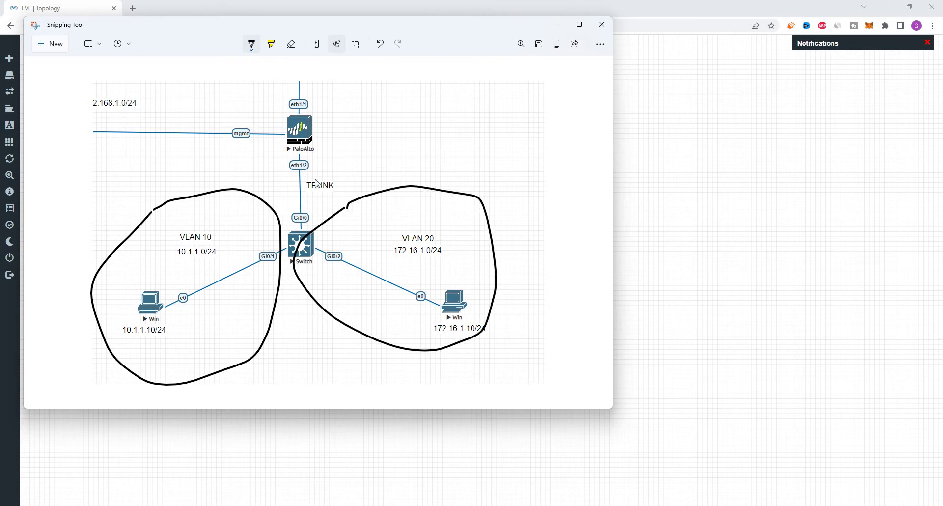
mouse_move(284, 126)
left_mouse_down()
mouse_move(266, 199)
mouse_move(319, 234)
mouse_move(303, 126)
mouse_move(277, 131)
mouse_move(320, 172)
mouse_move(275, 165)
mouse_move(294, 146)
mouse_move(377, 153)
mouse_move(370, 165)
left_mouse_up()
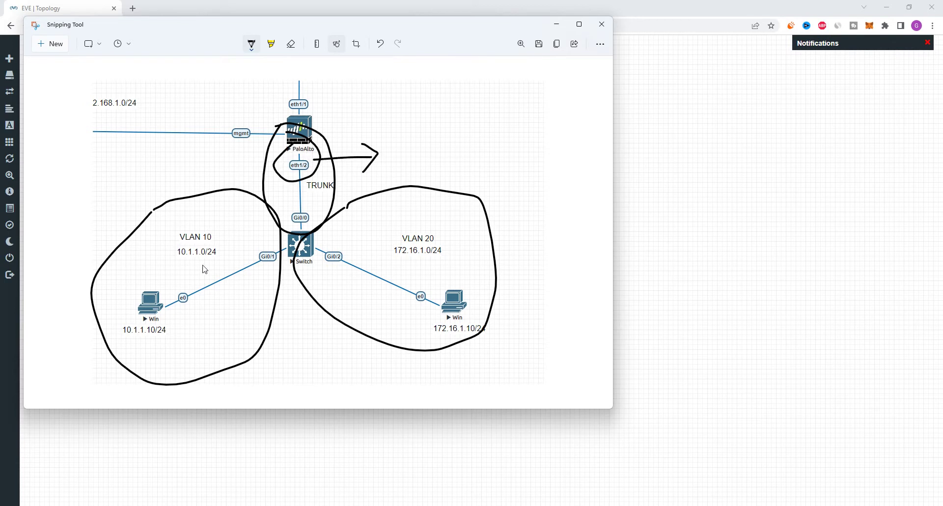
- Re-mark the VLAN 10 host and VLAN 20 subnet, trace the path through the firewall, then close the capture
mouse_move(135, 273)
left_mouse_down()
mouse_move(114, 302)
mouse_move(233, 270)
mouse_move(179, 222)
mouse_move(144, 260)
left_mouse_up()
mouse_move(350, 249)
left_mouse_down()
mouse_move(407, 284)
mouse_move(464, 227)
mouse_move(368, 229)
mouse_move(360, 249)
left_mouse_up()
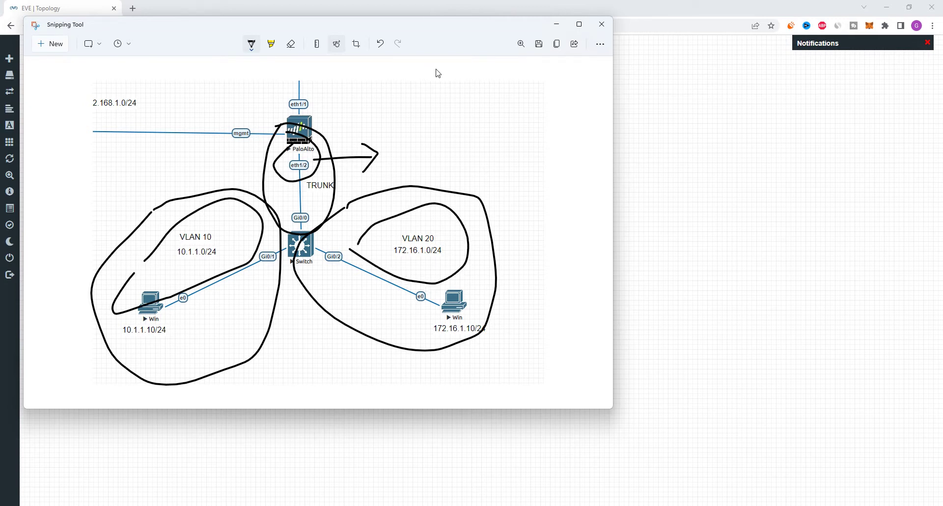
mouse_move(151, 210)
left_mouse_down()
mouse_move(317, 91)
mouse_move(425, 243)
left_mouse_up()
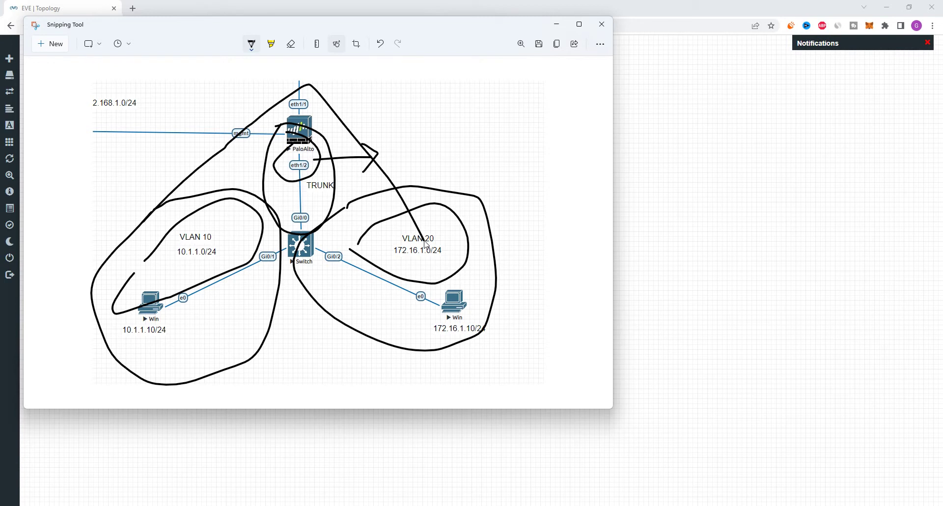
left_click(602, 24)
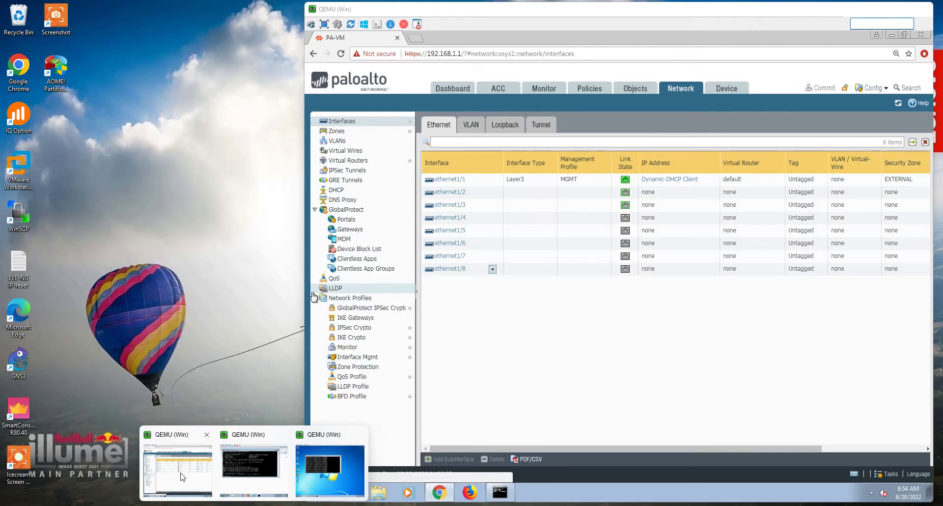
- Check the firewall's address objects, security rules and Ethernet interfaces, then return to the EVE topology
left_click(183, 474)
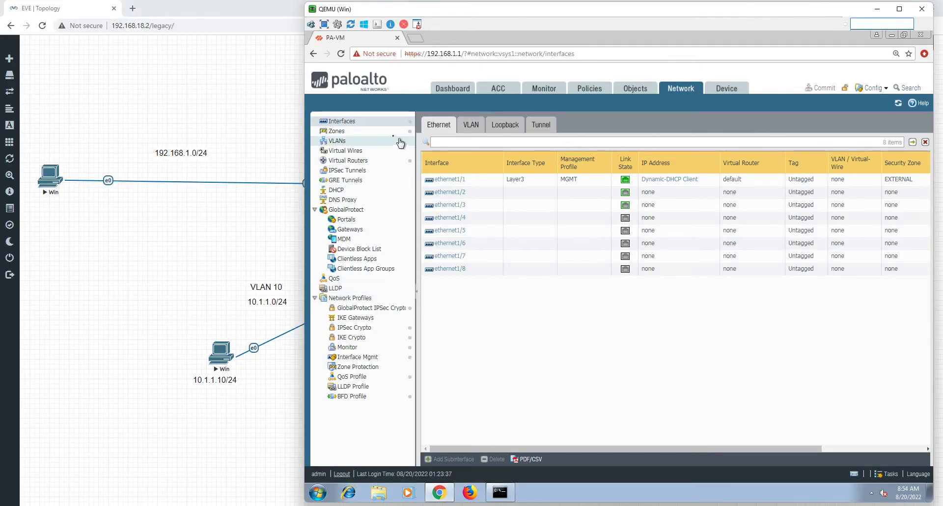
left_click(638, 90)
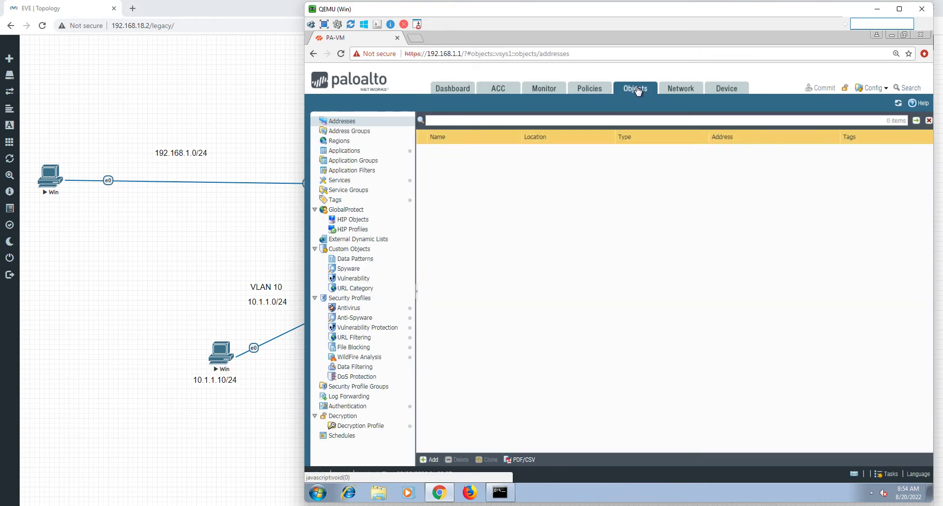
left_click(689, 93)
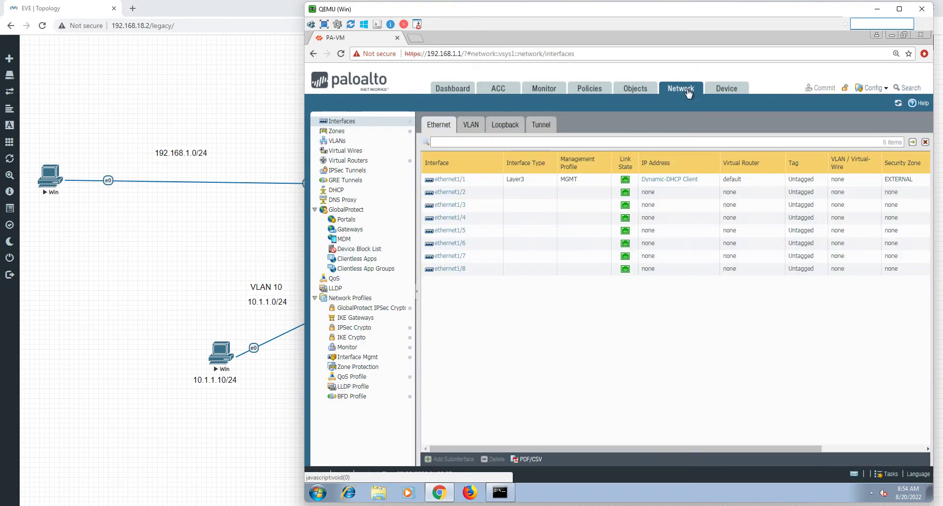
left_click(592, 91)
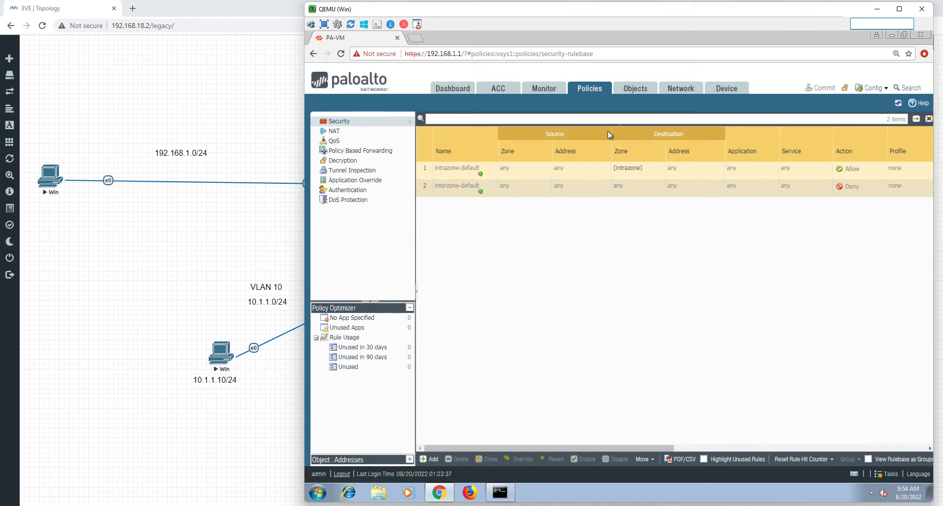
left_click(684, 87)
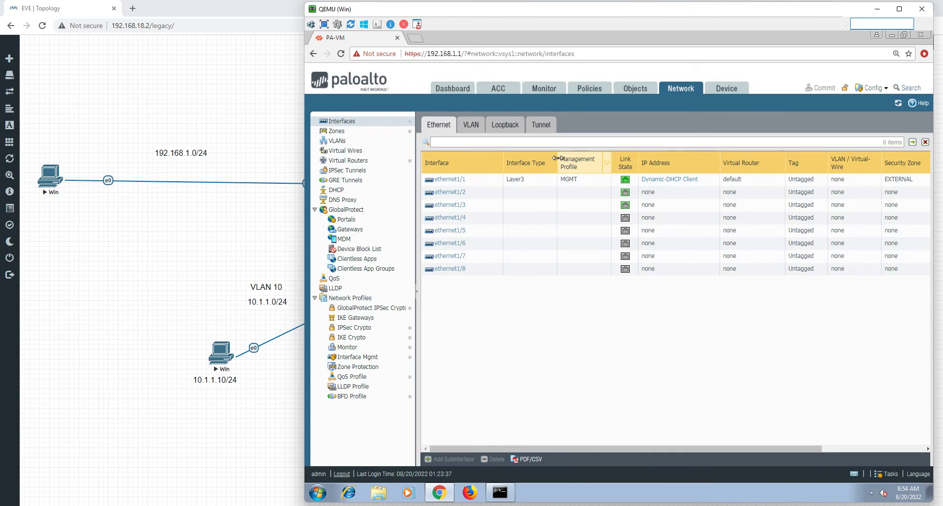
left_click(253, 153)
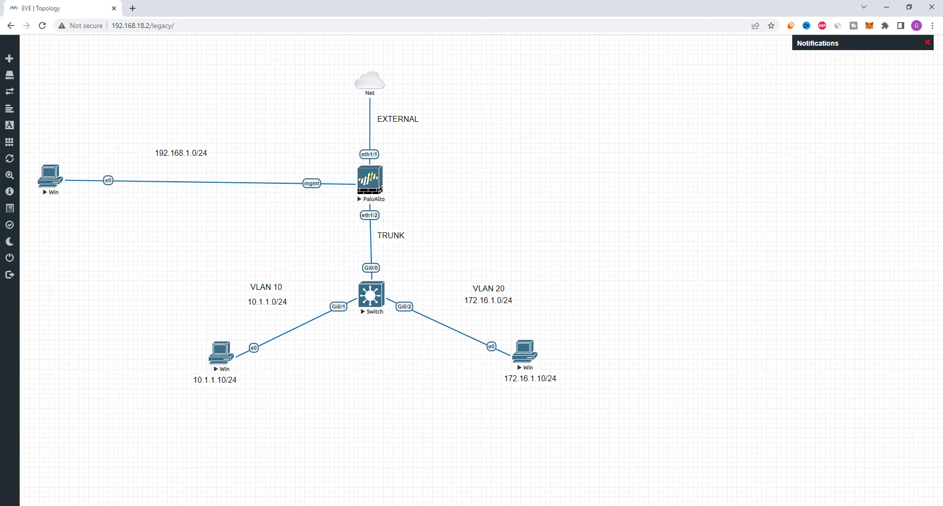
- Change ethernet1/2's interface type from Tap to Layer3 and save it
mouse_move(254, 505)
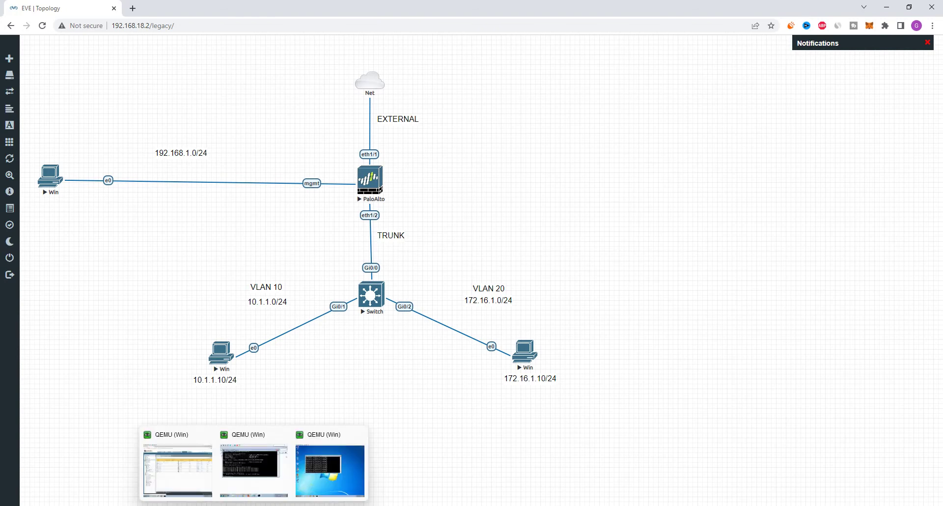
left_click(187, 481)
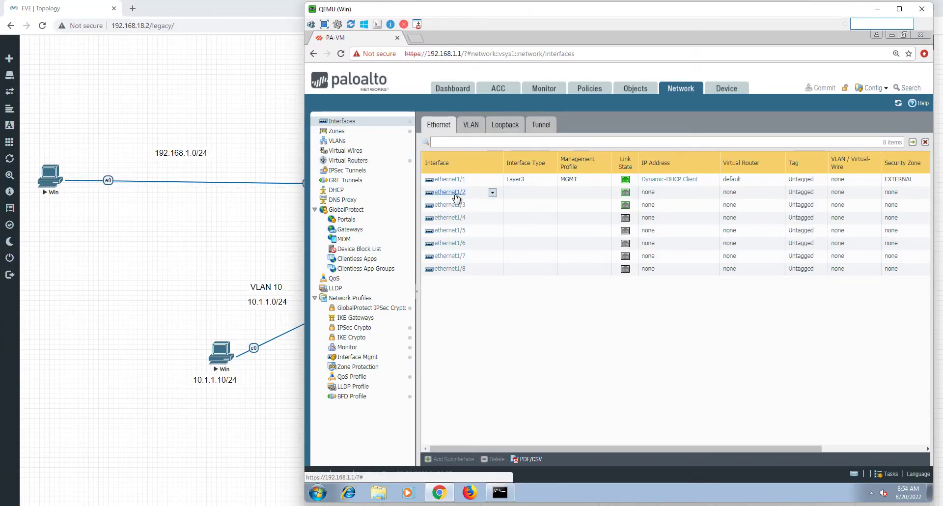
left_click(455, 195)
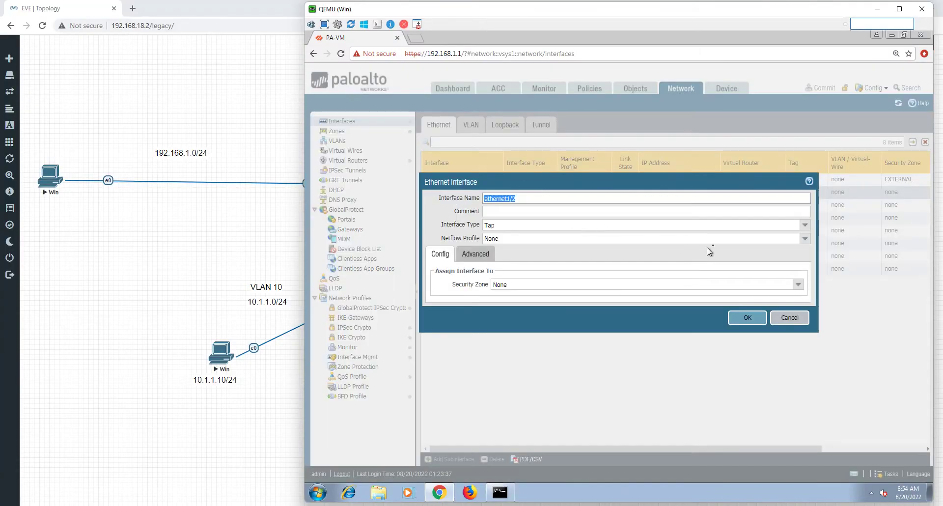
left_click(804, 224)
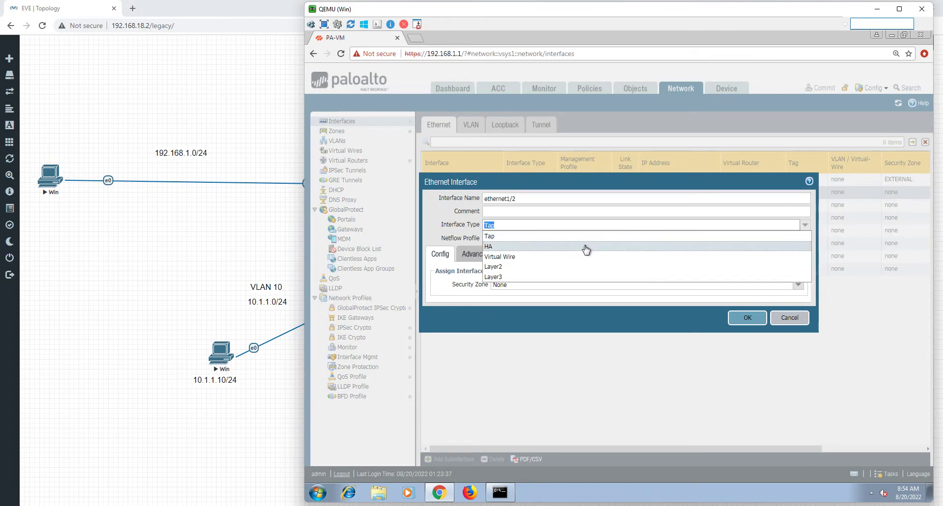
left_click(562, 276)
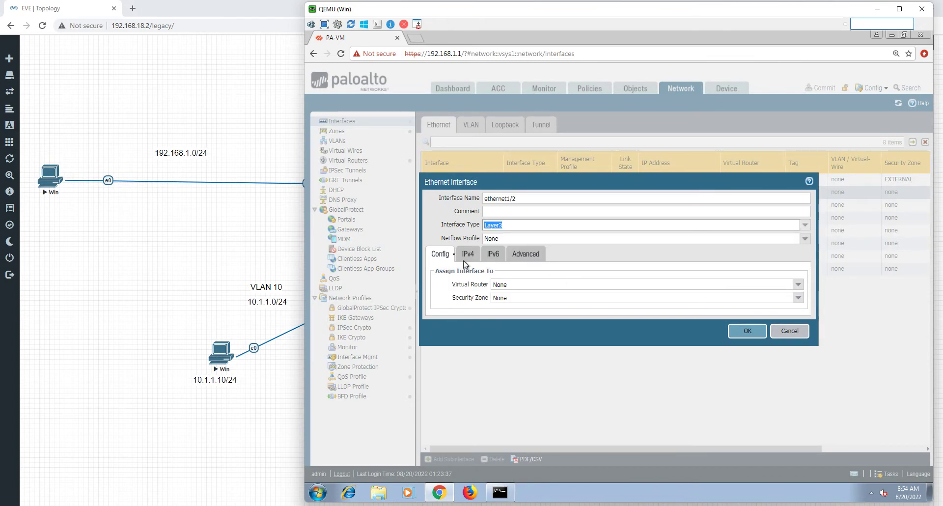
left_click(745, 331)
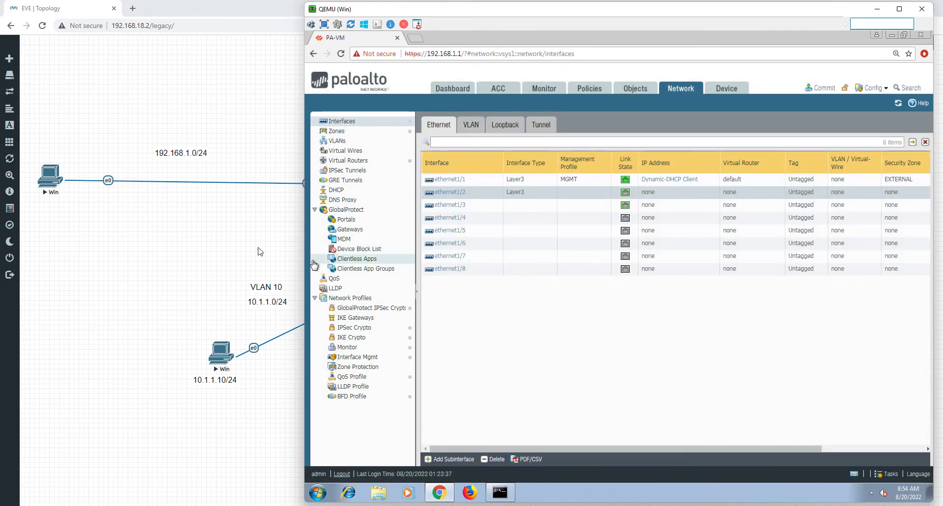
left_click(295, 235)
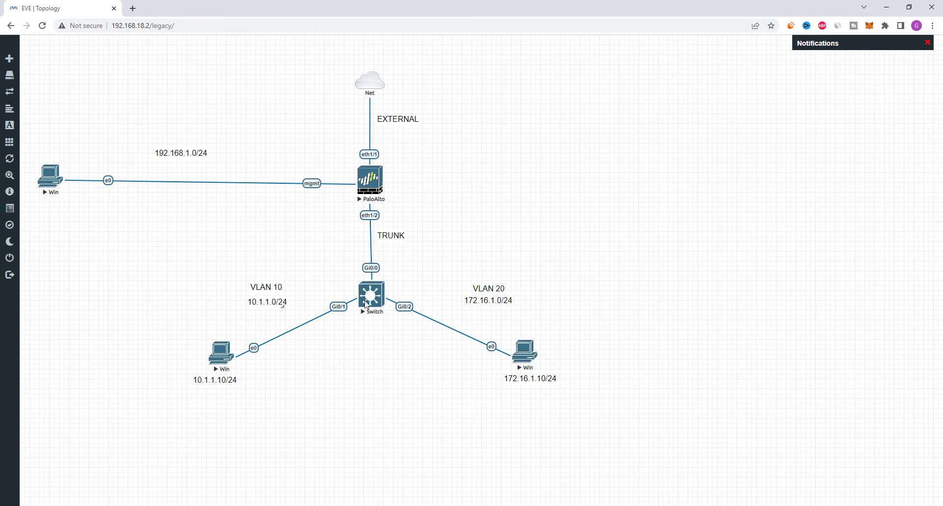
- Add subinterface ethernet1/2.10 with tag 10, virtual router default and security zone INTERNAL
mouse_move(251, 502)
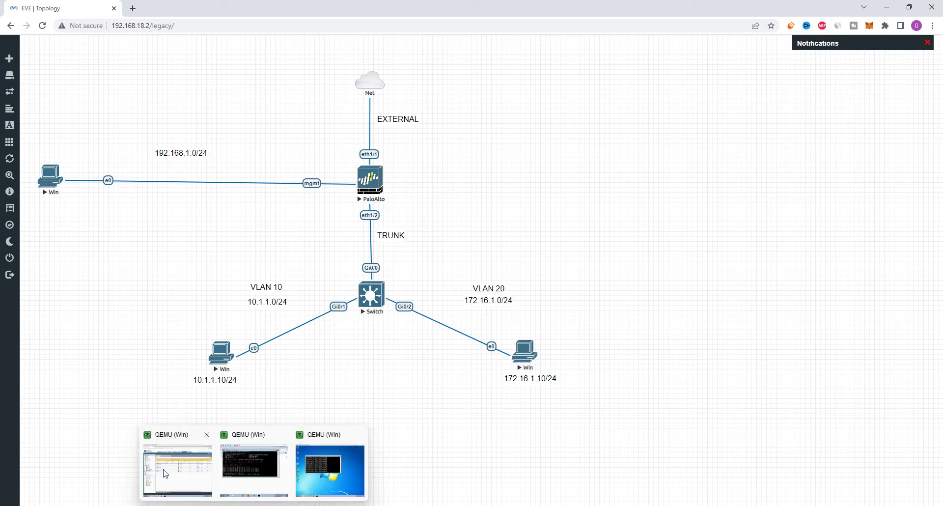
left_click(164, 471)
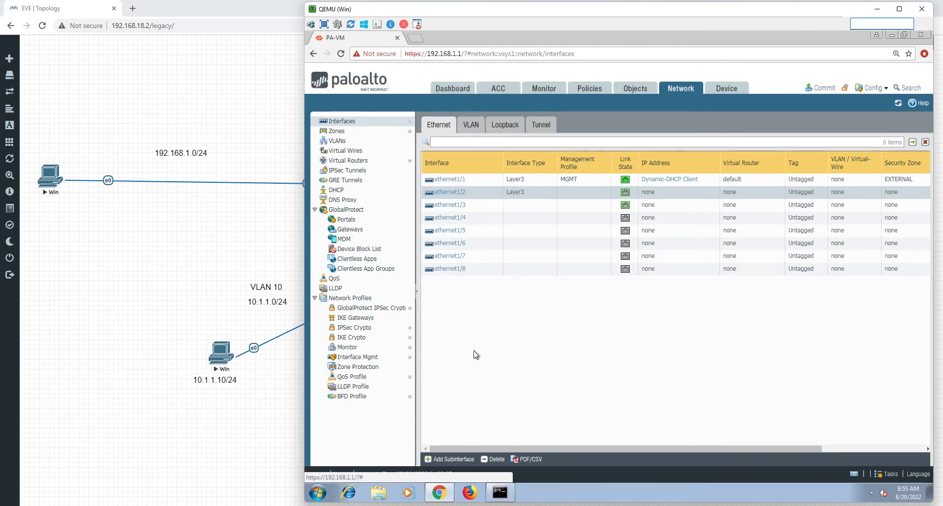
left_click(463, 461)
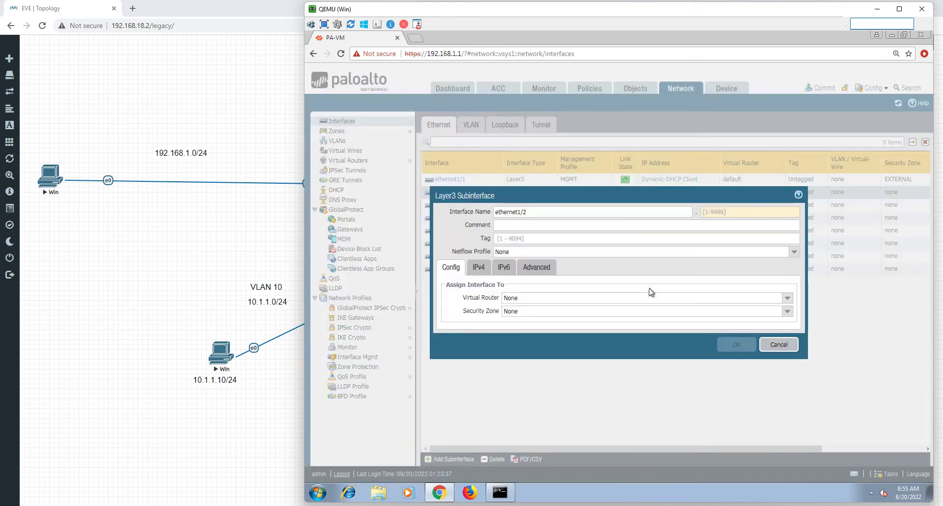
left_click(716, 215)
type("10")
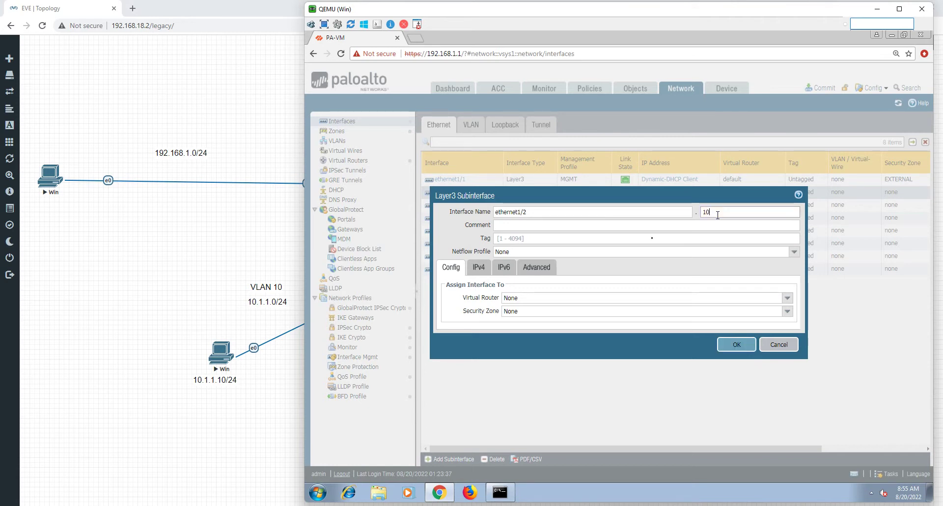
left_click(645, 239)
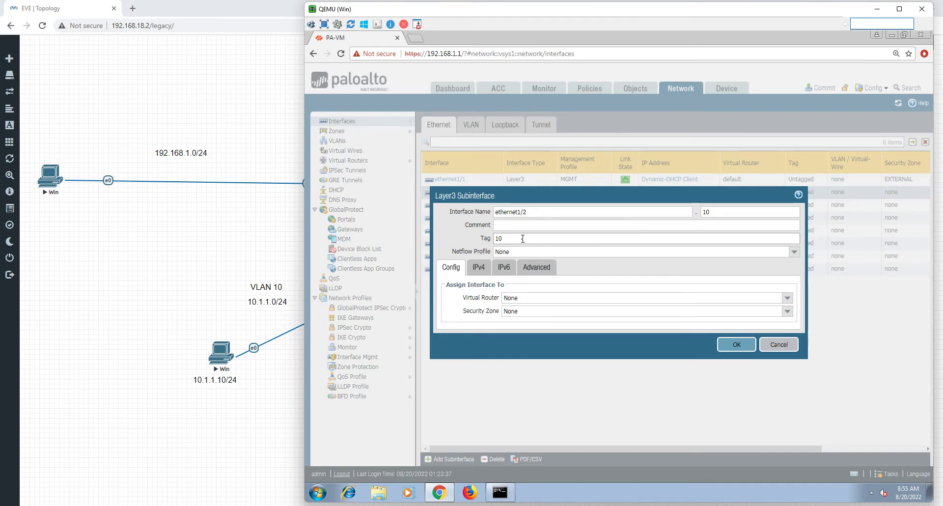
left_click(787, 298)
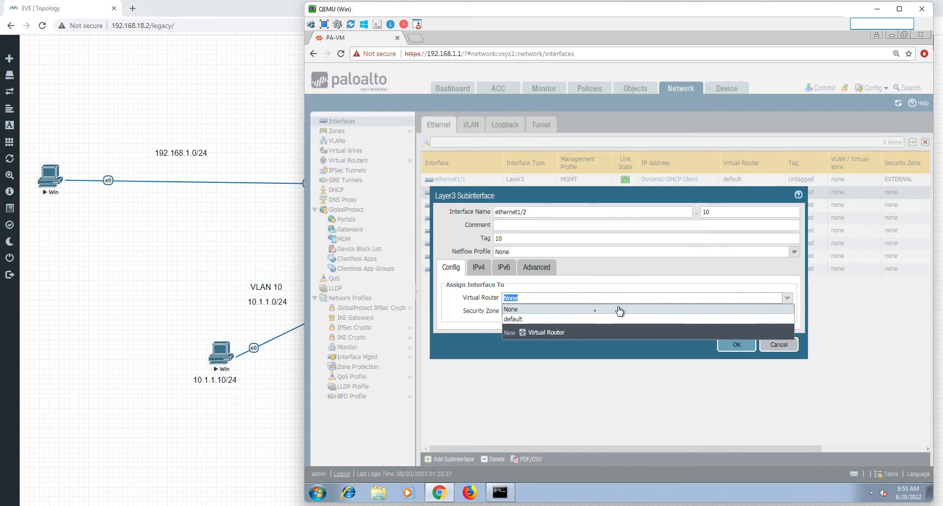
left_click(592, 319)
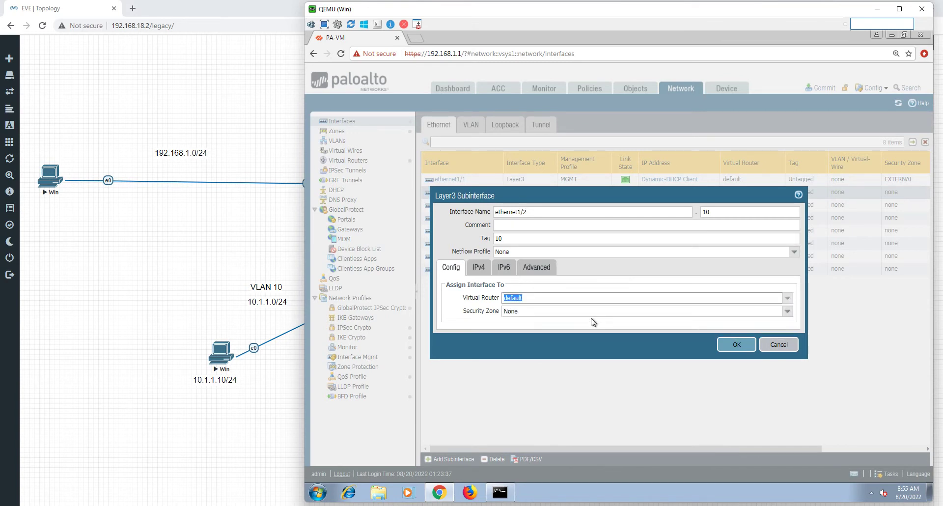
left_click(788, 313)
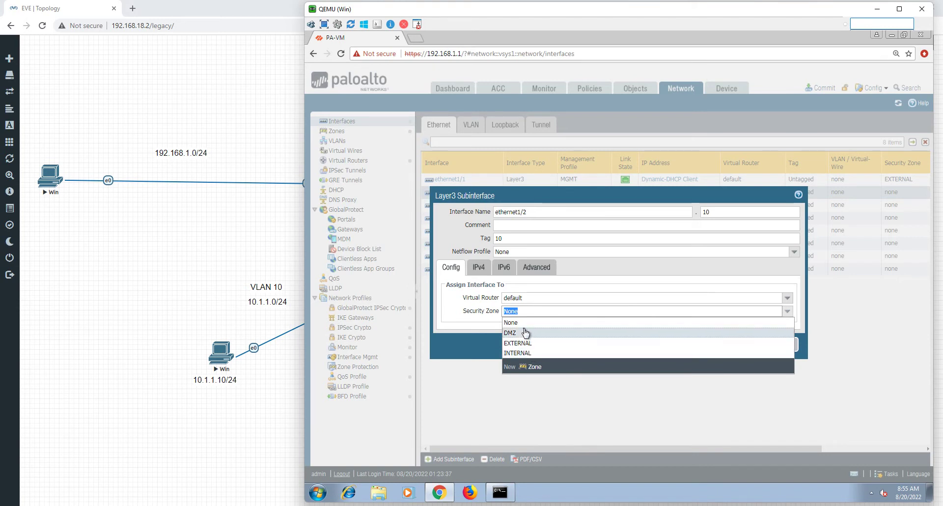
left_click(528, 354)
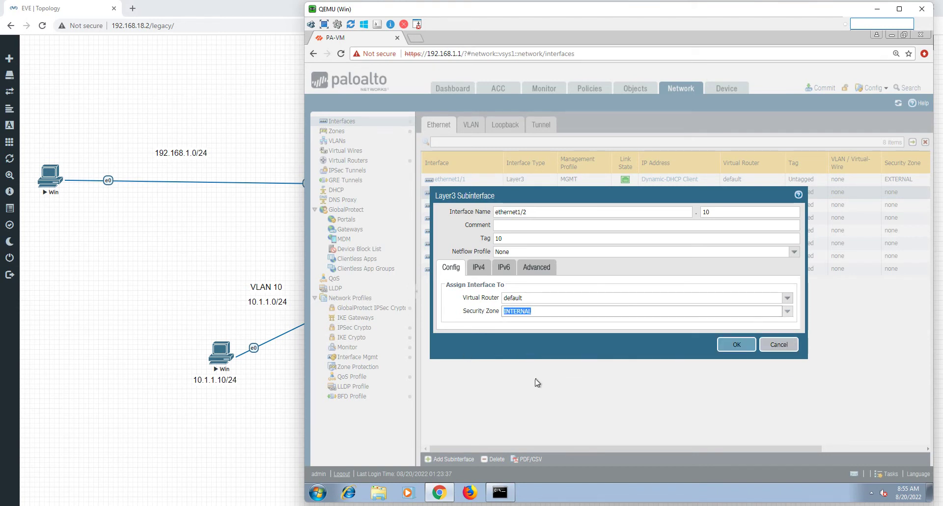
left_click(787, 312)
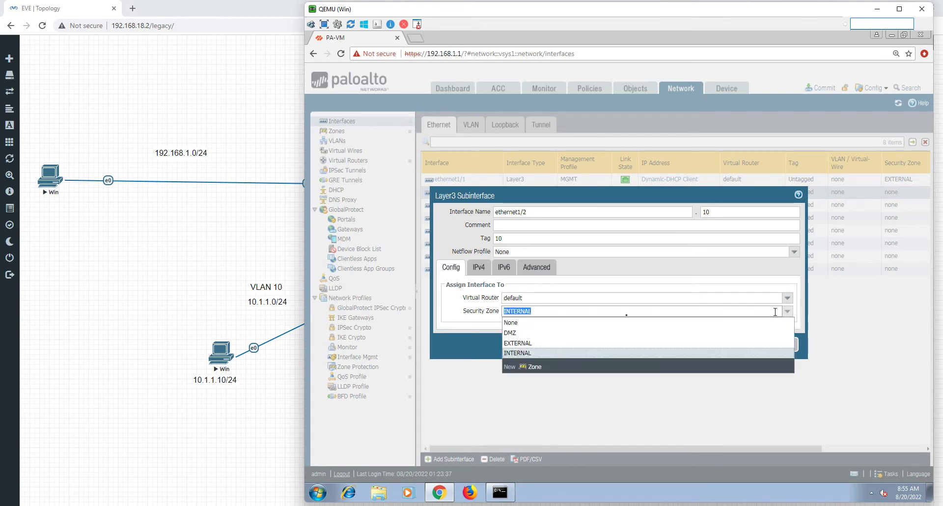
- Create a new zone named VLAN10 and use it as ethernet1/2.10's security zone
left_click(530, 367)
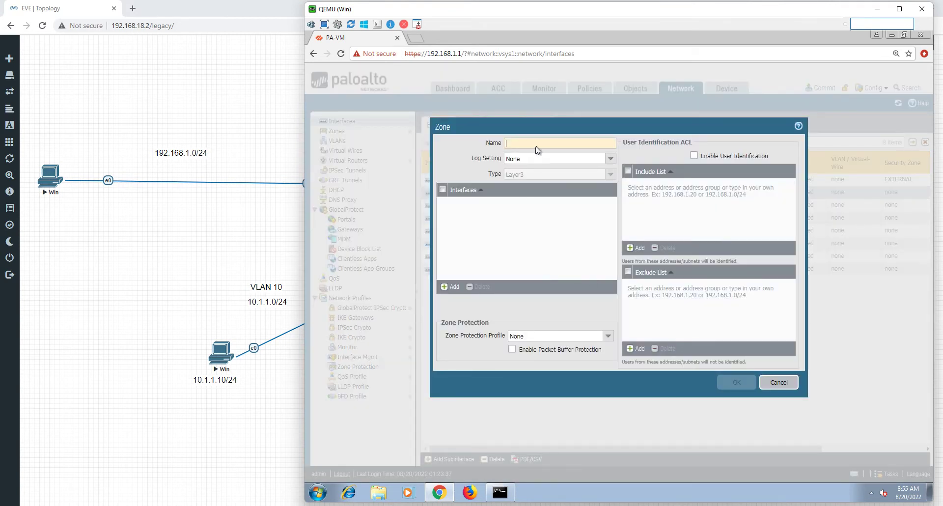
type("VLAN10")
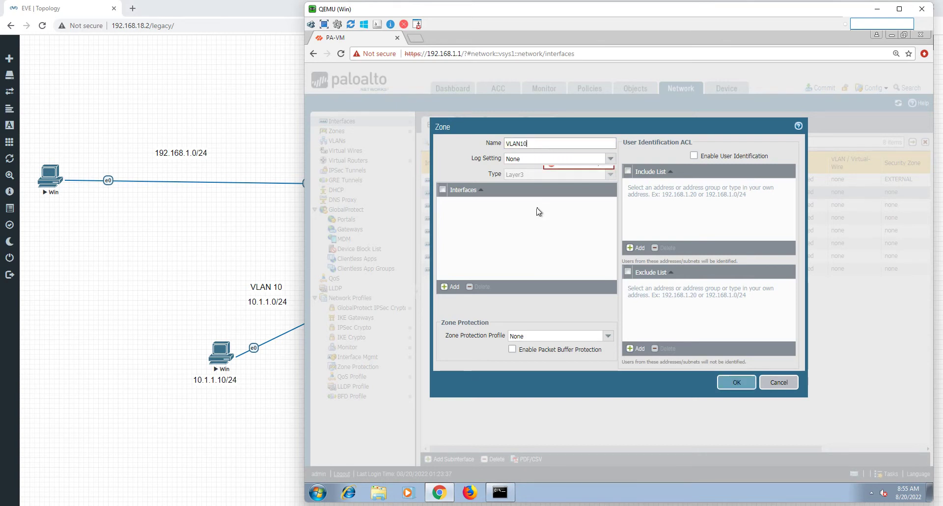
left_click(736, 383)
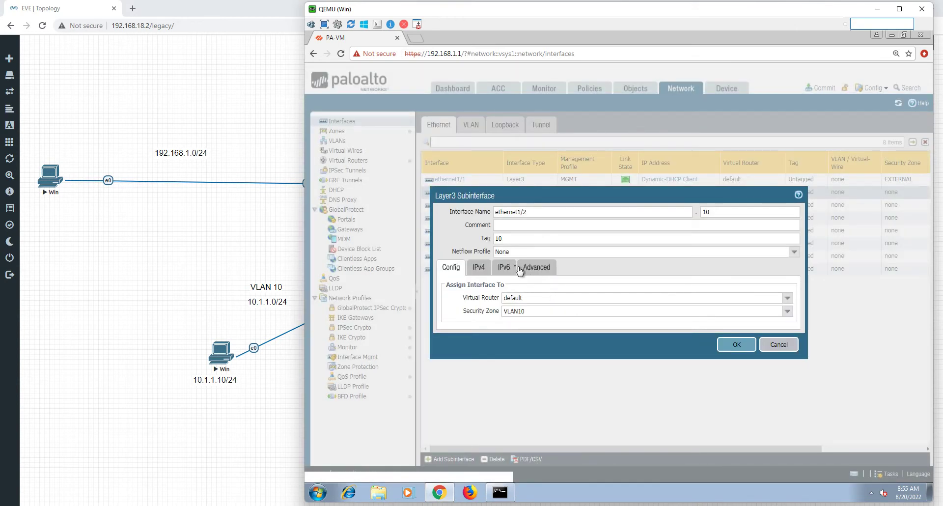
left_click(476, 267)
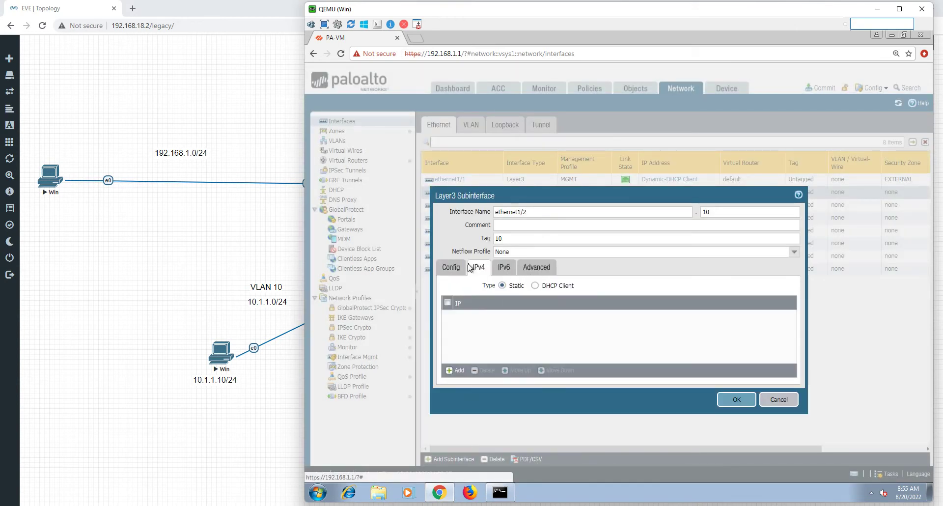
- Give ethernet1/2.10 address 10.1.1.1/24 and management profile MGMT, then save, accepting the warning
left_click(456, 369)
type("10.1.1.1")
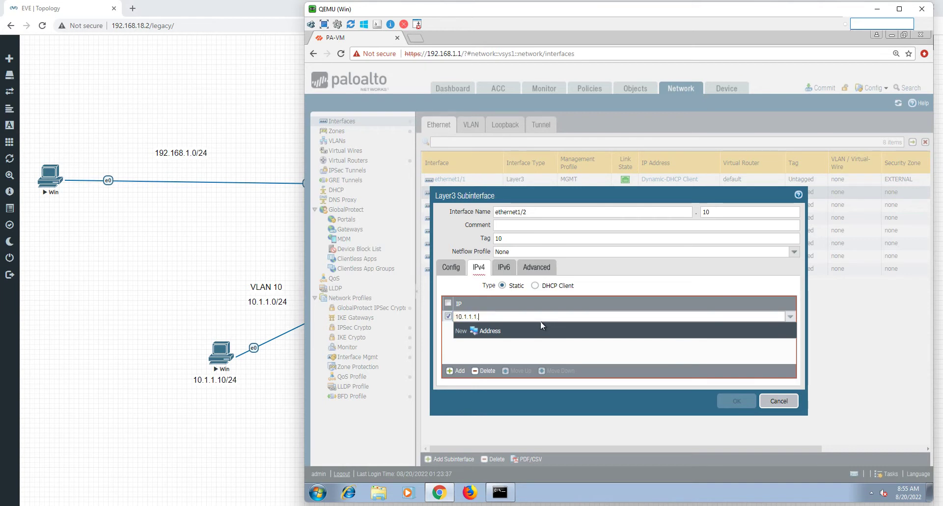
type("/24")
left_click(484, 354)
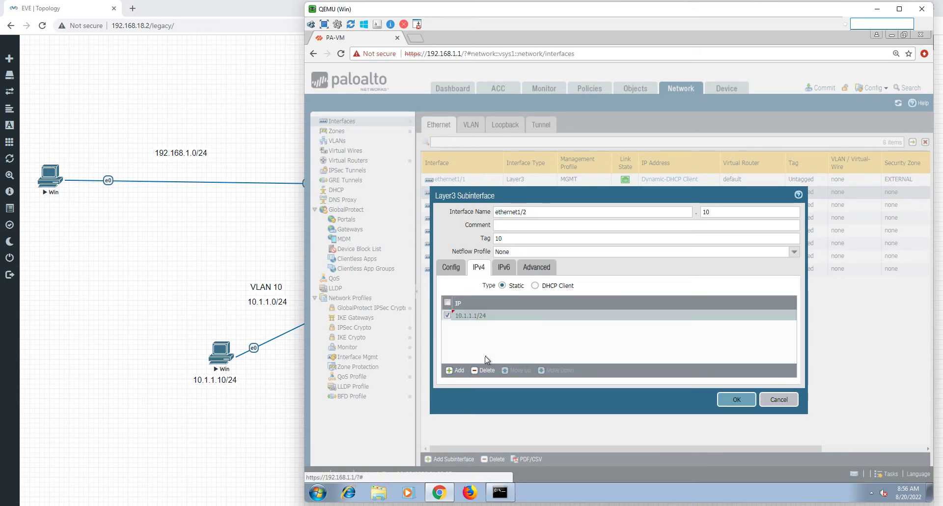
left_click(504, 267)
left_click(537, 268)
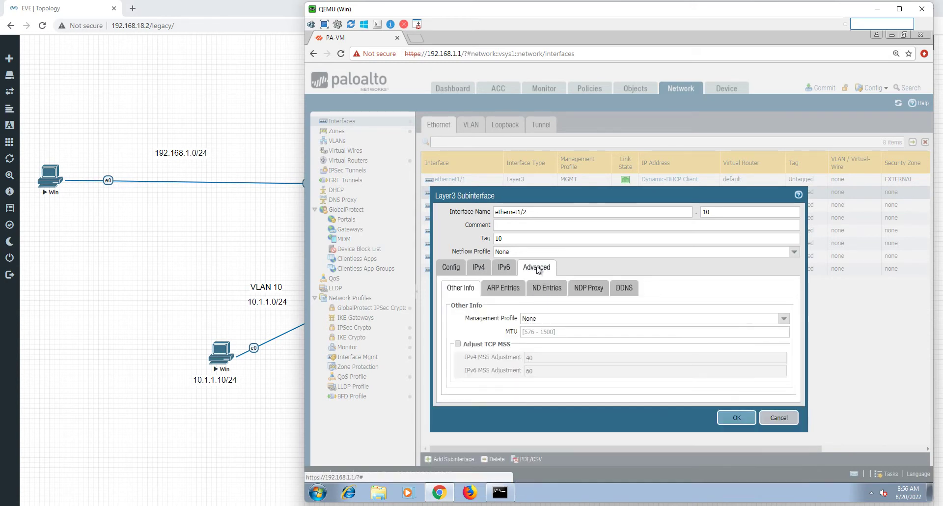
left_click(785, 321)
left_click(638, 340)
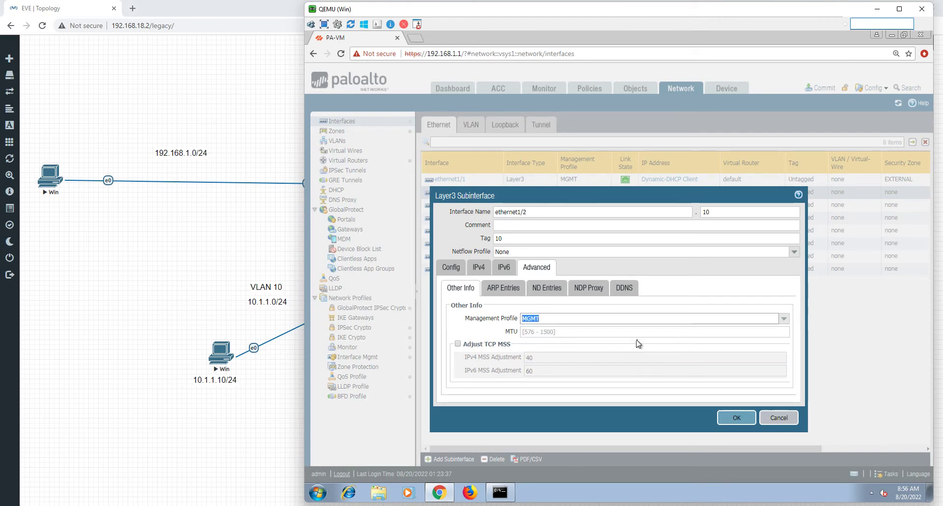
left_click(734, 424)
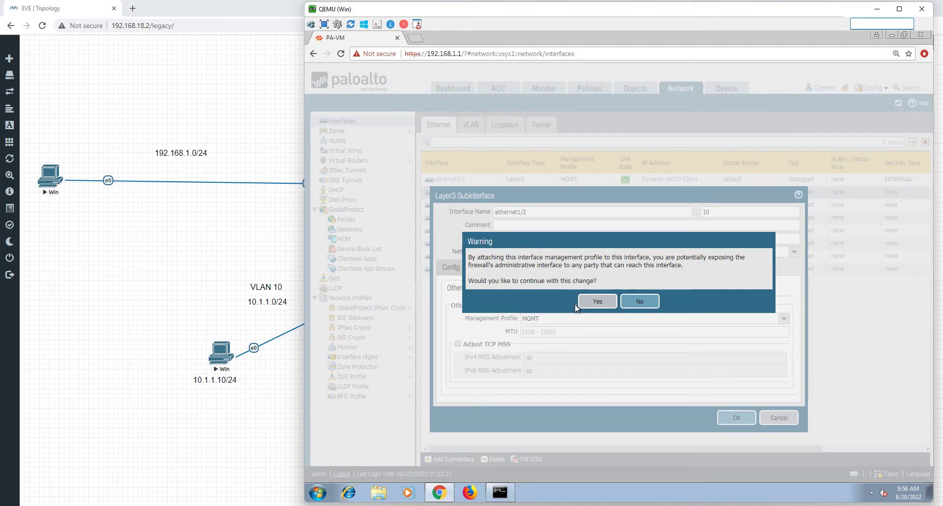
left_click(593, 301)
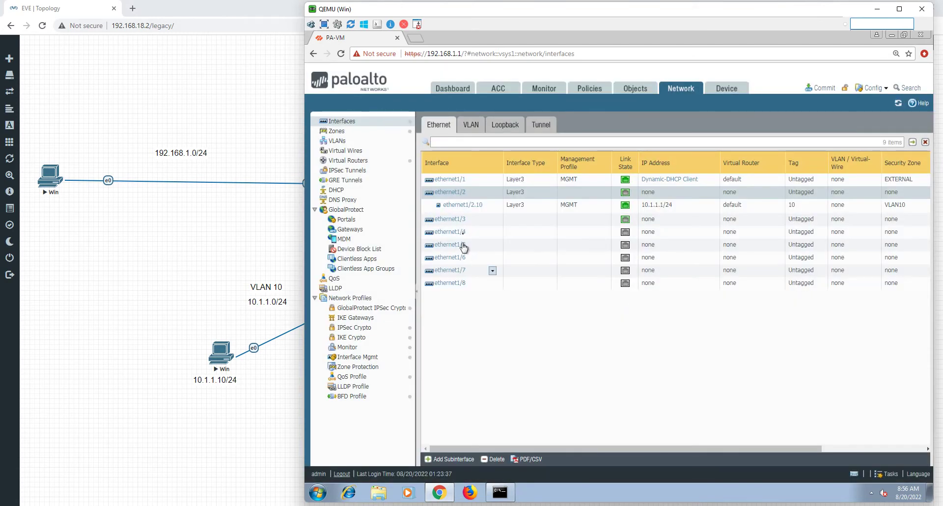
- Add subinterface ethernet1/2.20 with tag 20 on the default virtual router
left_click(457, 459)
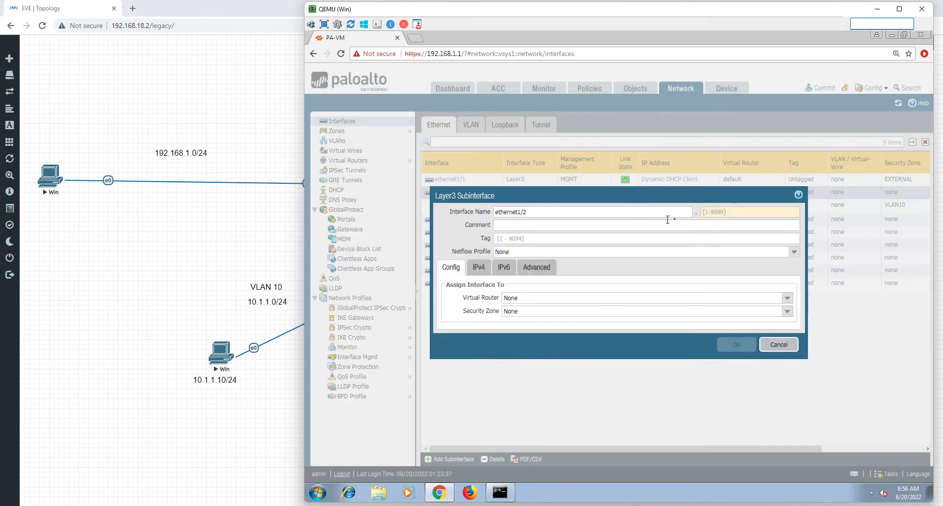
left_click(722, 212)
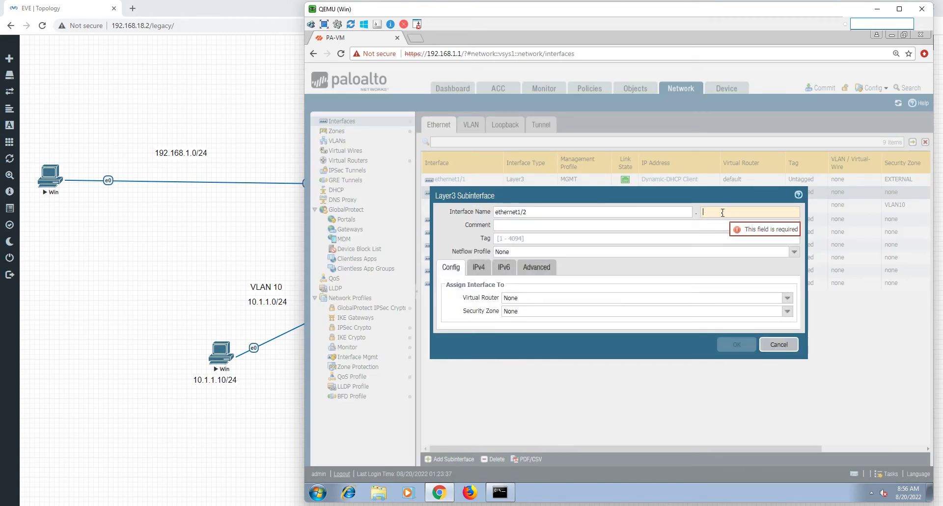
type("20")
left_click(661, 238)
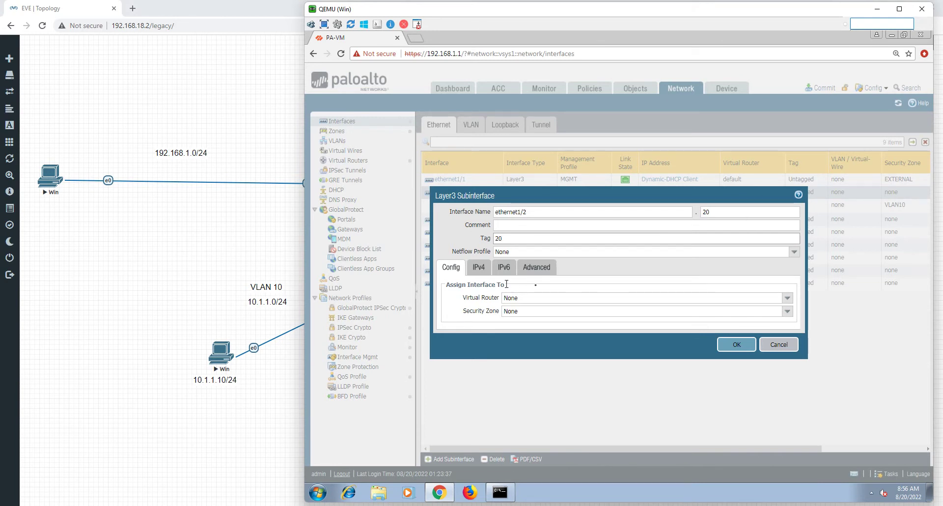
left_click(790, 301)
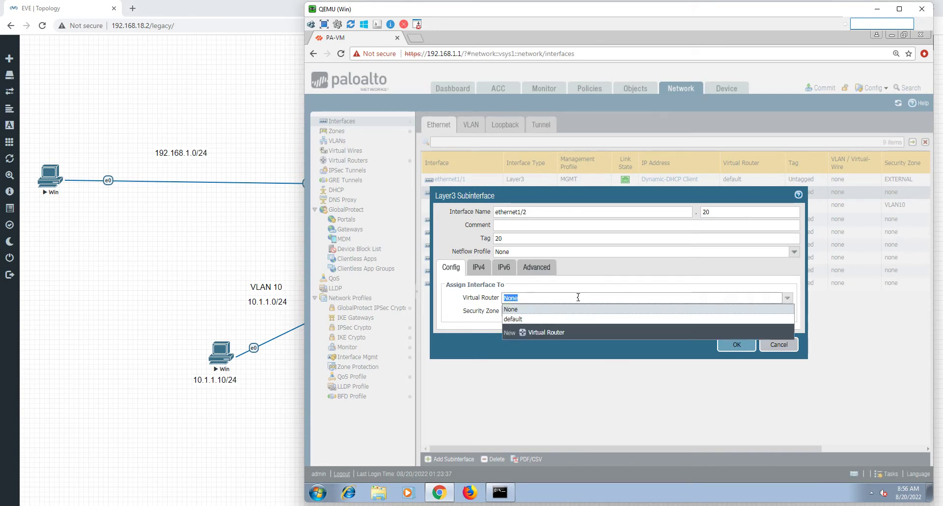
left_click(545, 320)
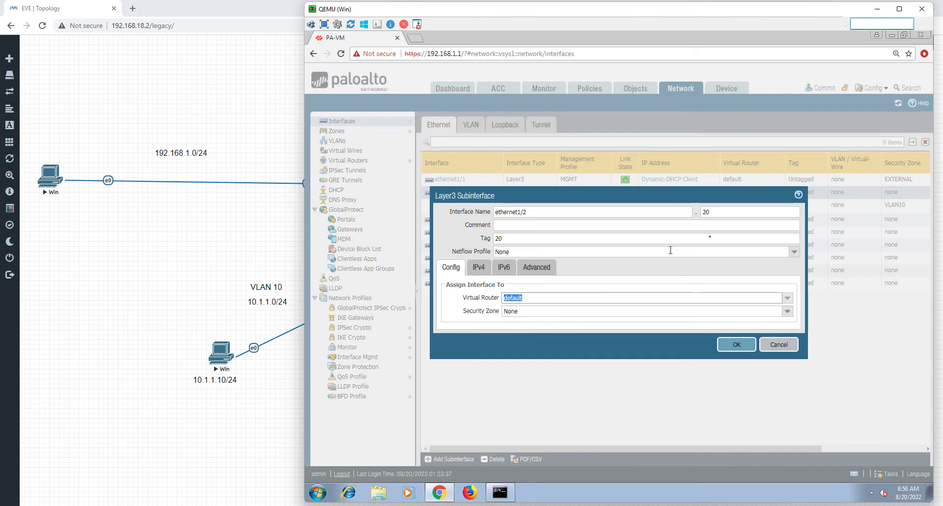
- Create a new VLAN20 security zone for ethernet1/2.20
left_click(787, 311)
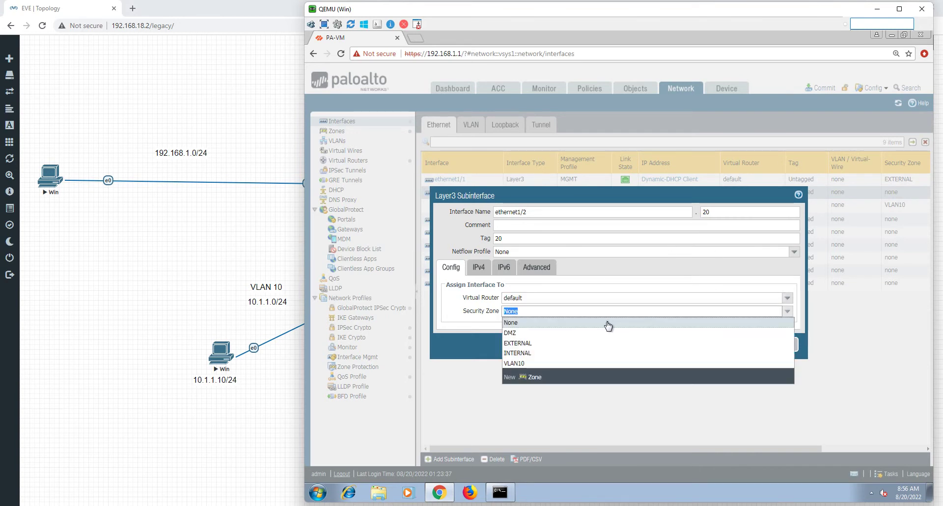
left_click(534, 377)
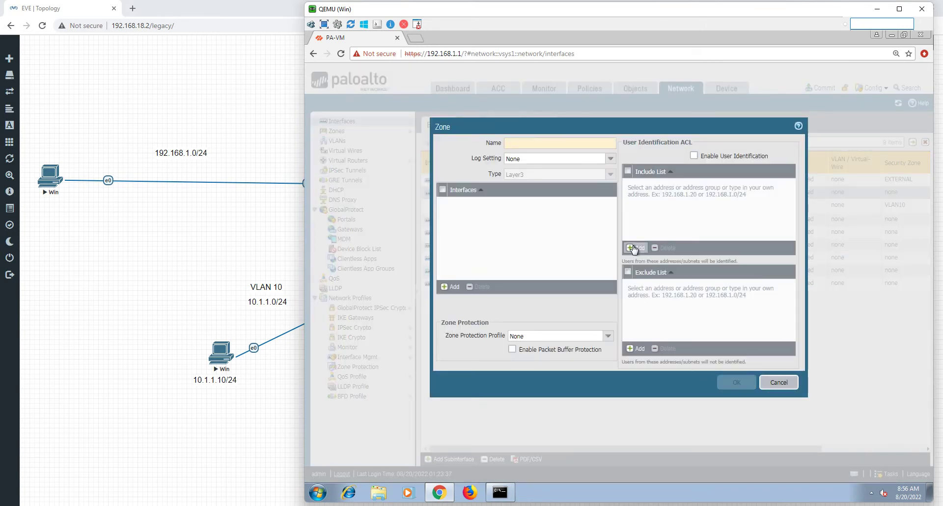
type("VLAN20")
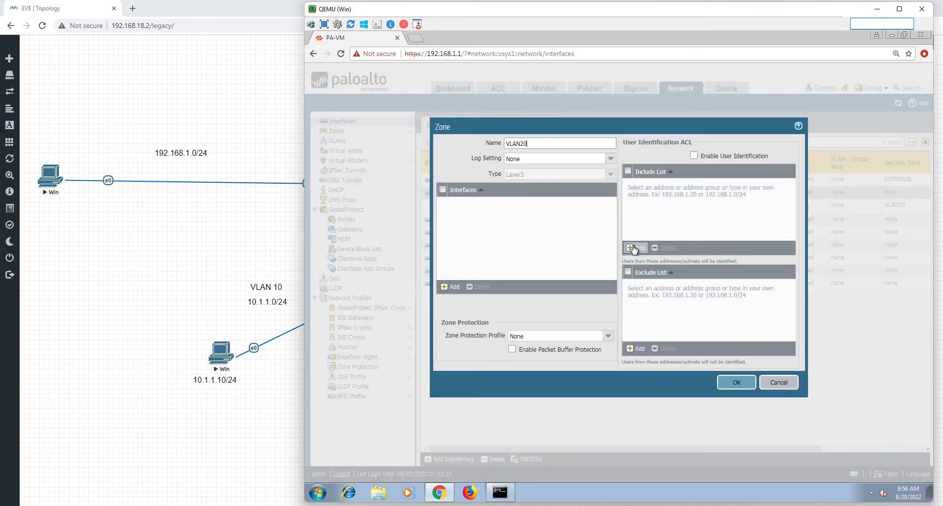
left_click(739, 386)
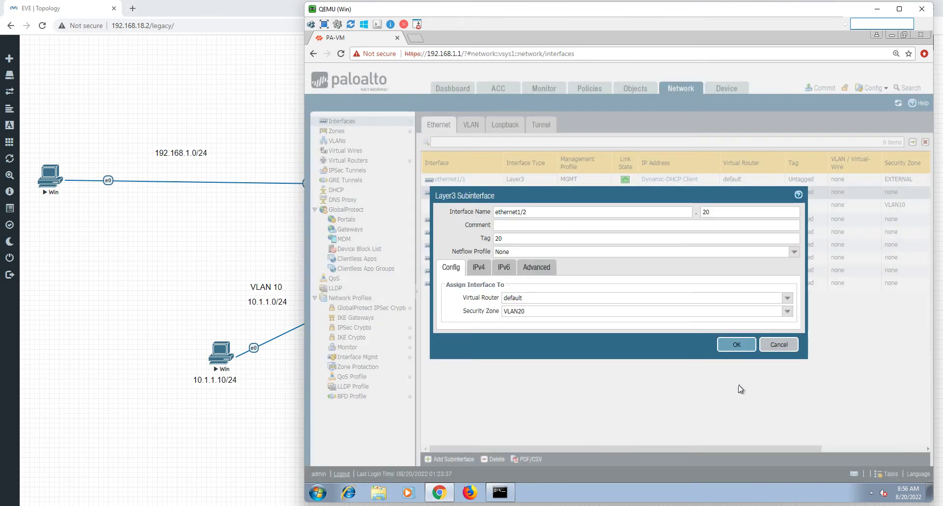
- Give ethernet1/2.20 address 172.16.1.1/24 and management profile MGMT, then save, accepting the warning
left_click(479, 267)
left_click(460, 371)
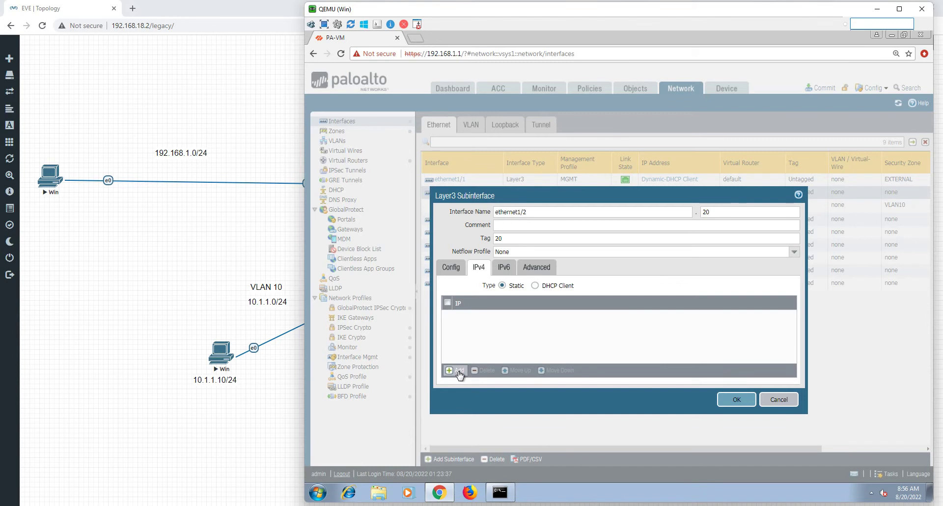
type("172.16.1.1/24")
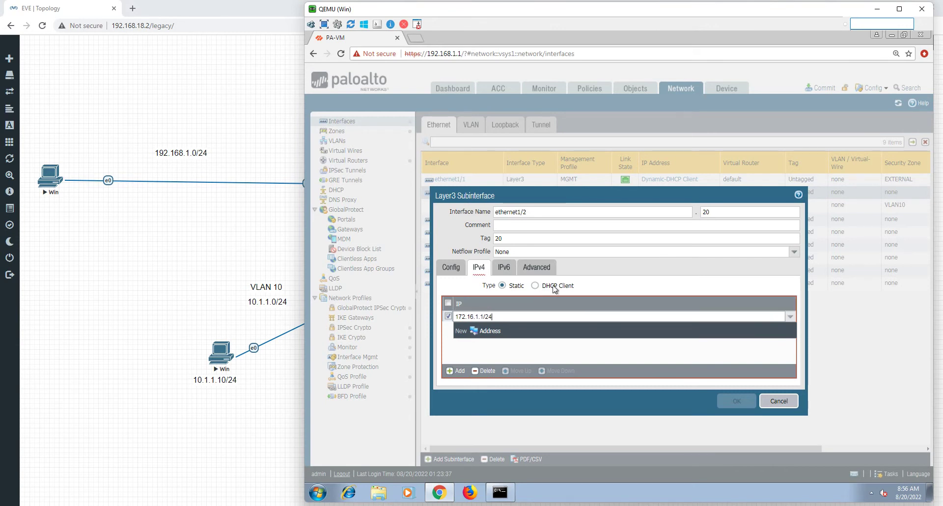
left_click(505, 267)
left_click(530, 270)
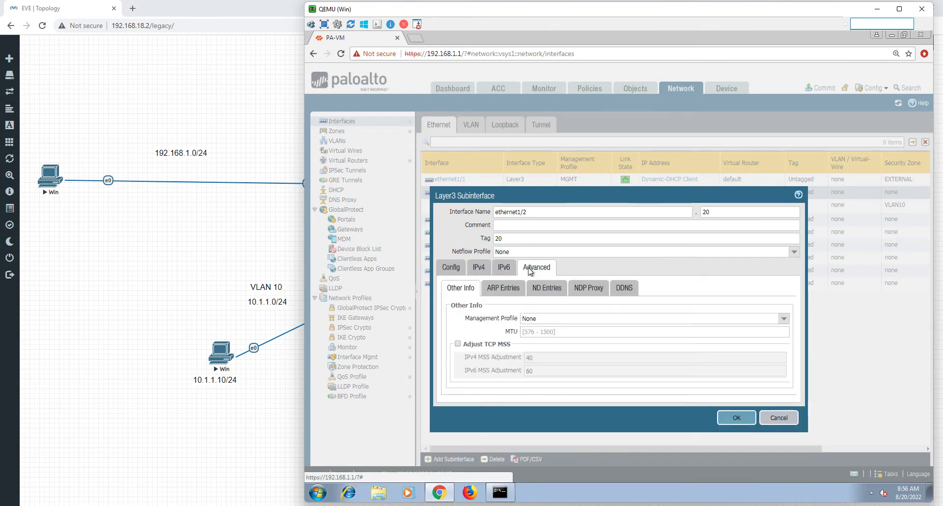
left_click(783, 318)
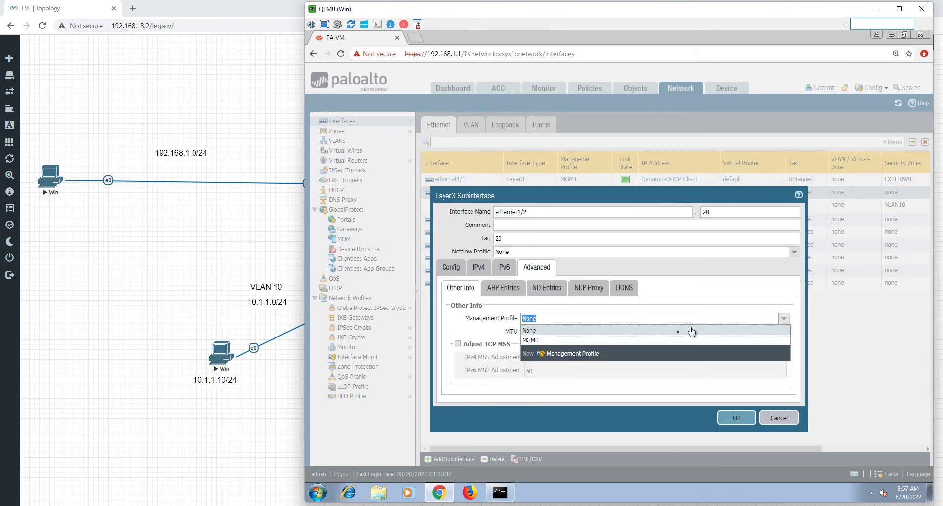
left_click(661, 340)
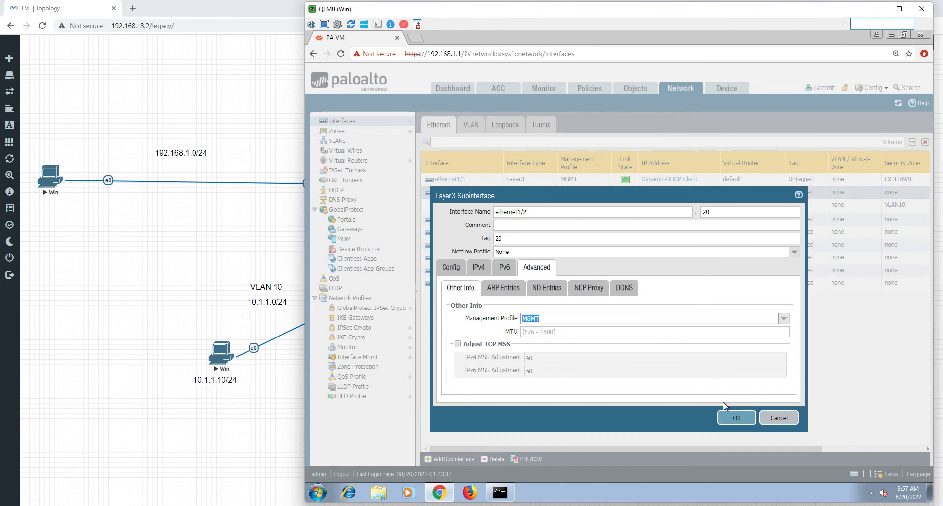
left_click(735, 418)
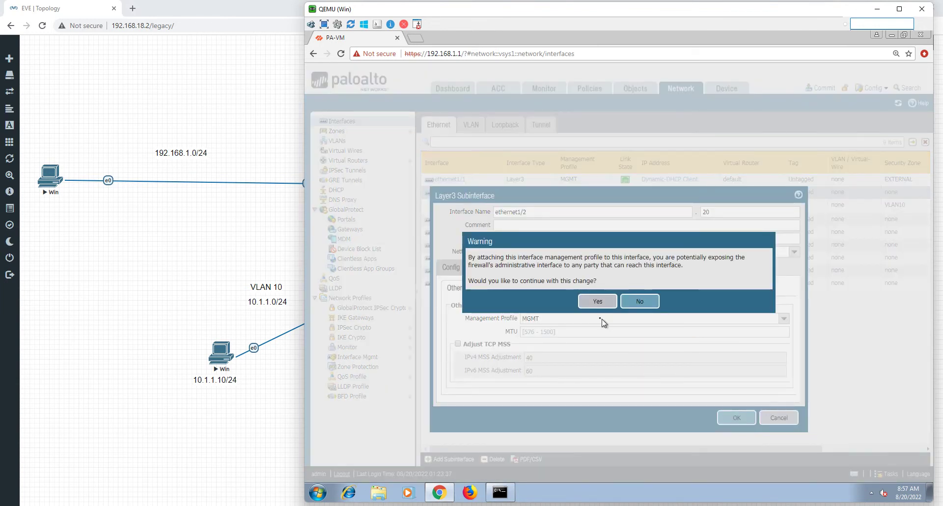
left_click(600, 301)
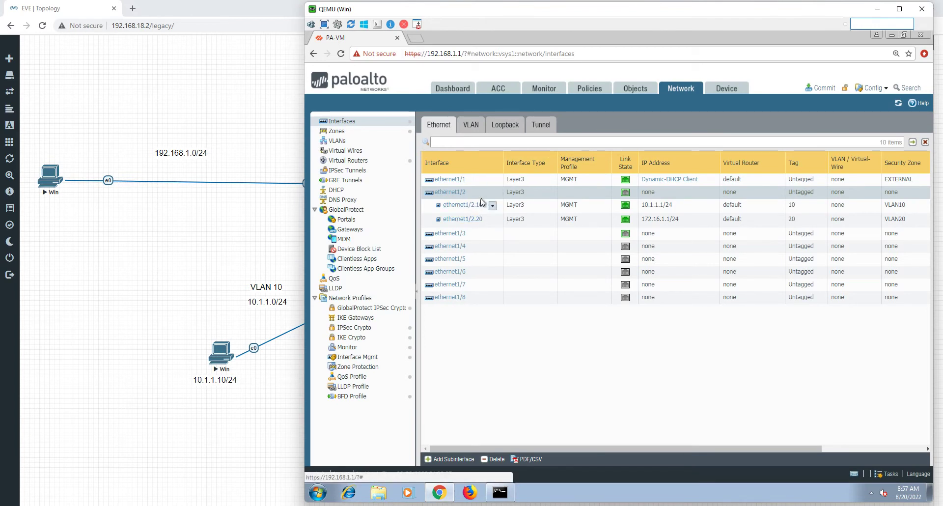
- Check the ethernet1/2.10 and ethernet1/2.20 entries, then go to the Security policy rules
left_click(758, 205)
left_click(760, 220)
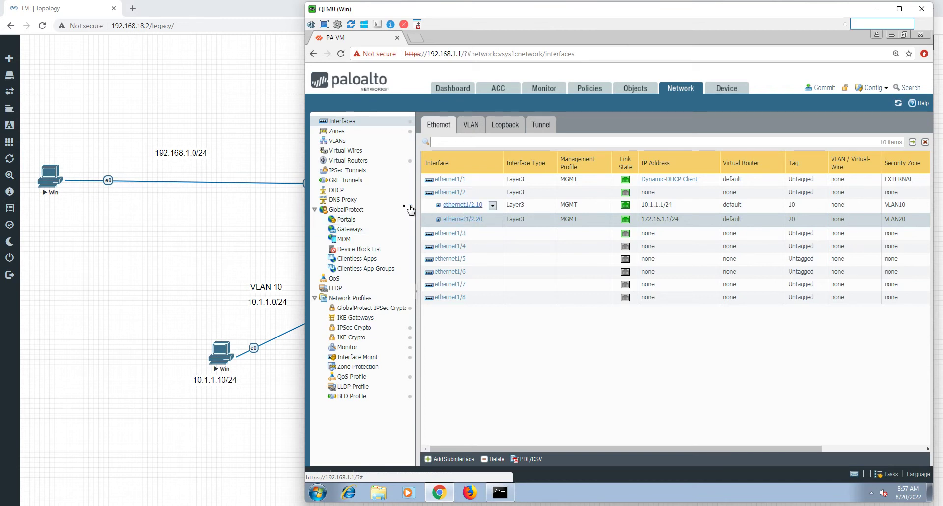
left_click(431, 206)
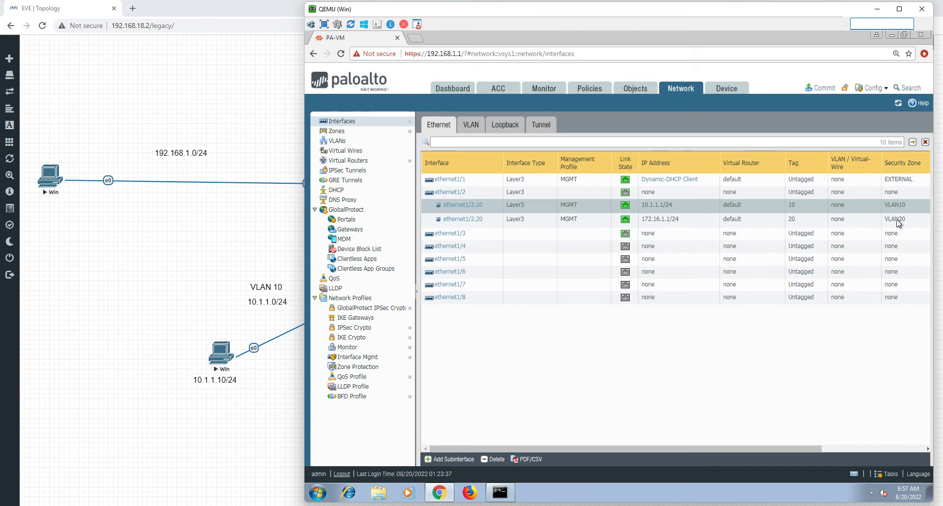
left_click(592, 91)
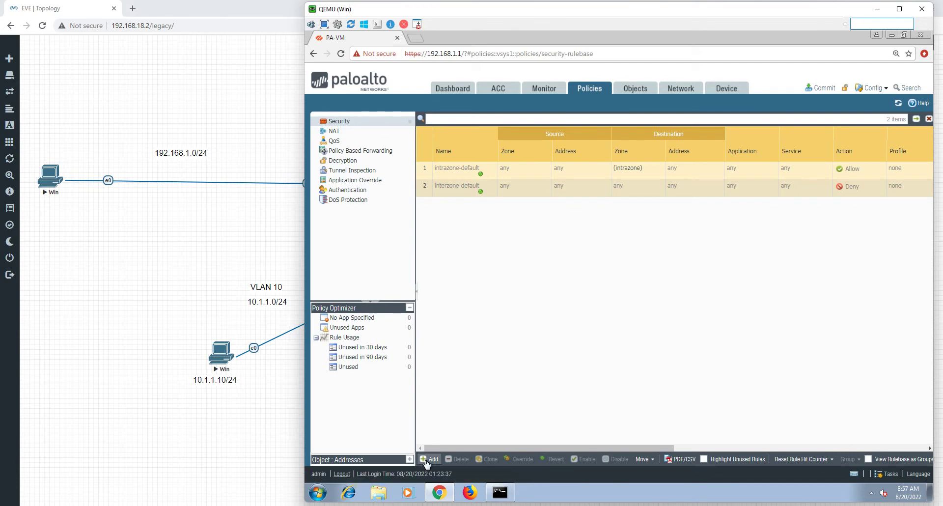
- Start a new security rule named 'VLAN10 to VLAN20' with source zone VLAN10
left_click(429, 459)
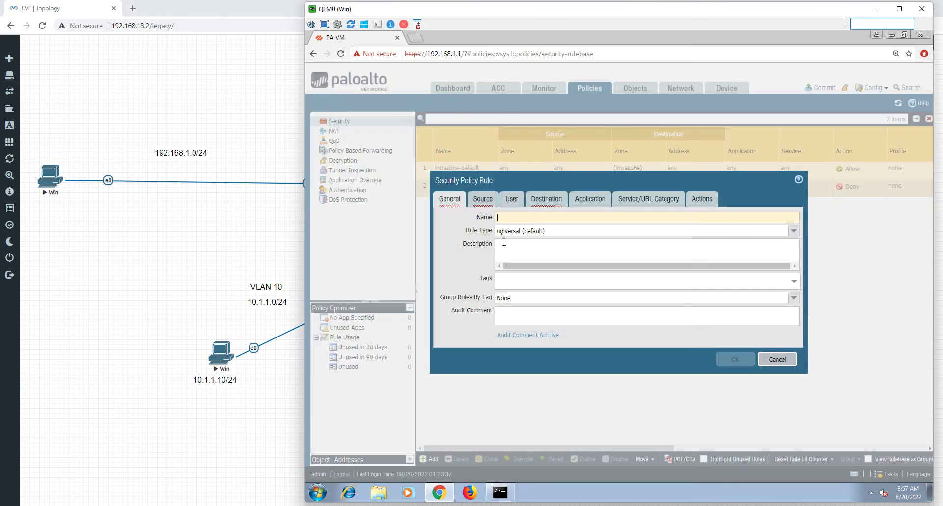
left_click(539, 218)
type("VLAN10 ")
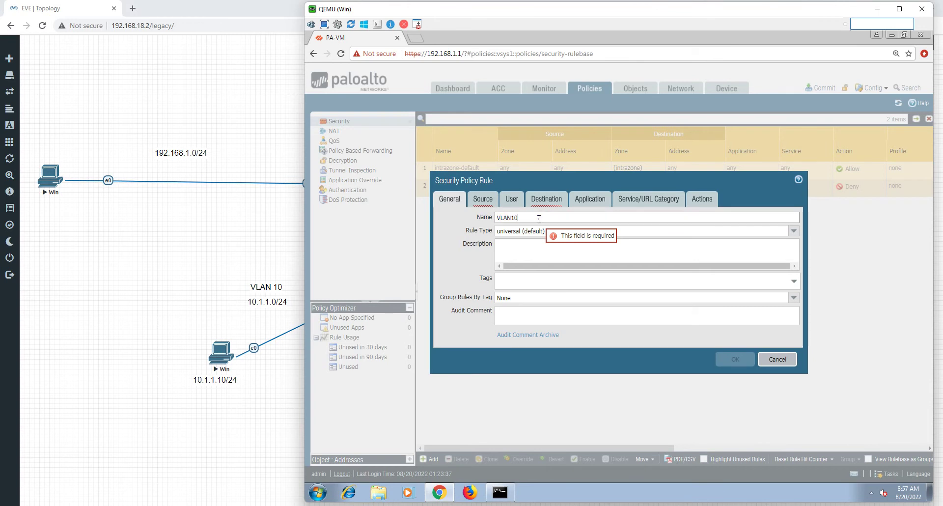
type("to VLAN20")
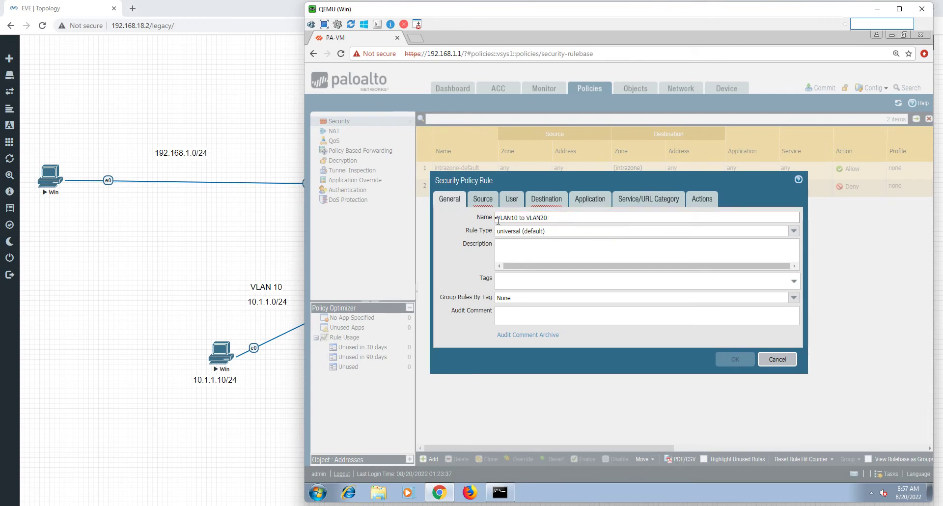
left_click(483, 201)
left_click(451, 334)
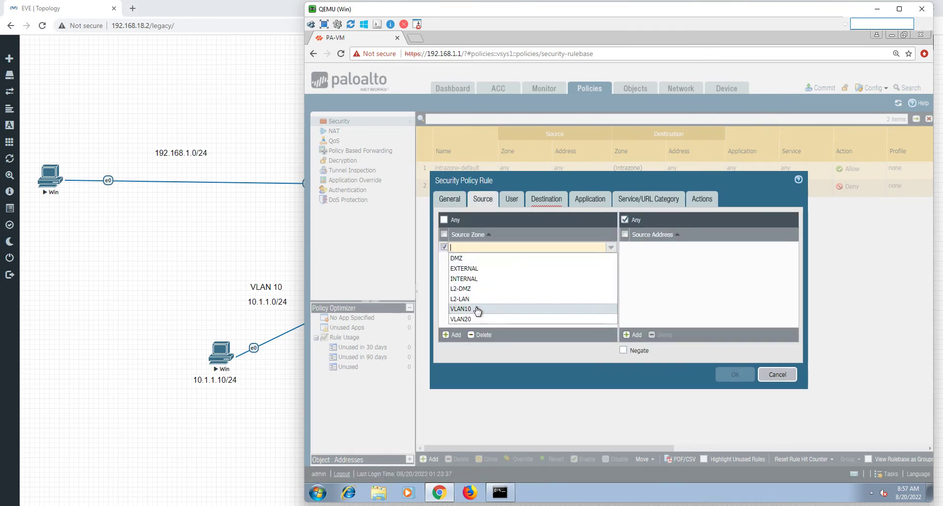
left_click(478, 310)
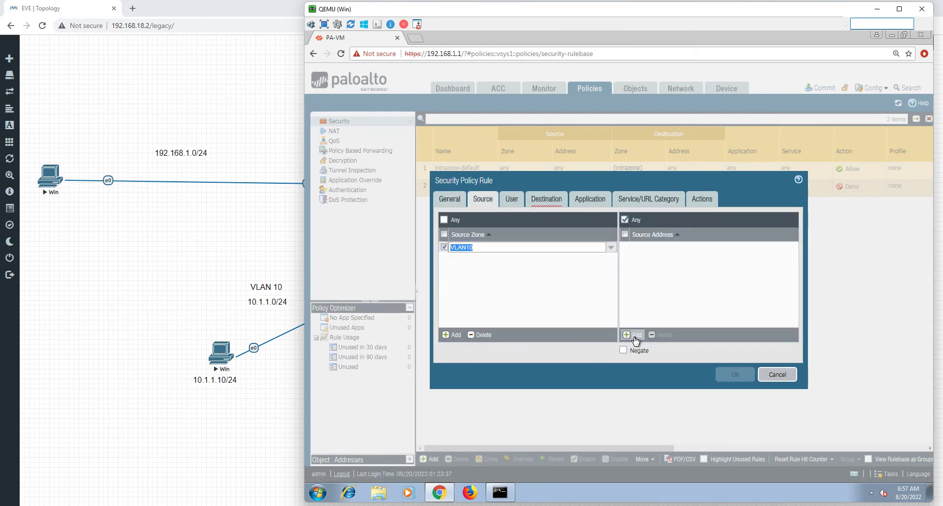
- Set destination zone VLAN20, keep action Allow, and save the rule
left_click(544, 204)
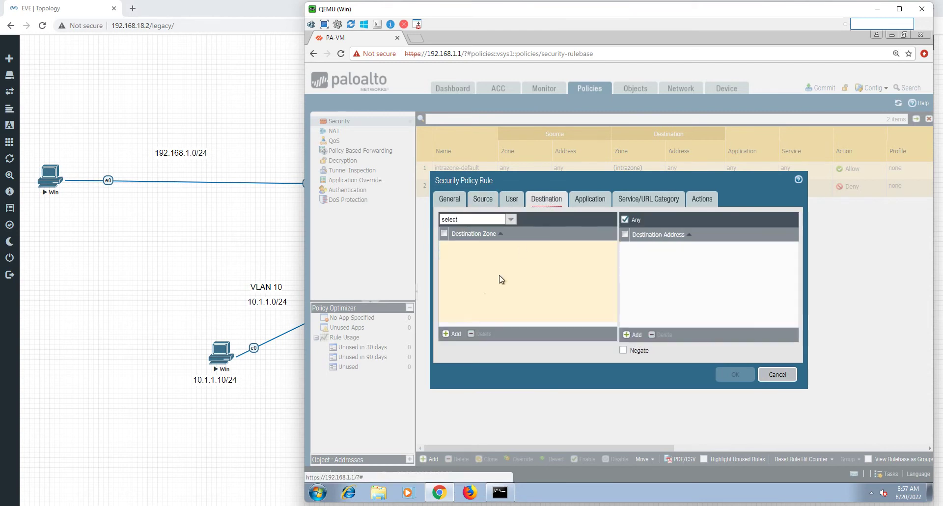
left_click(452, 333)
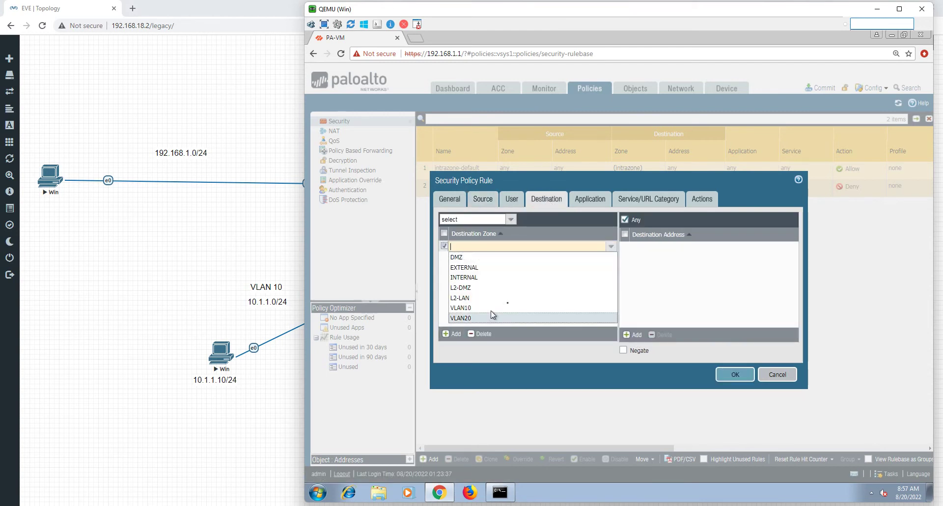
left_click(469, 318)
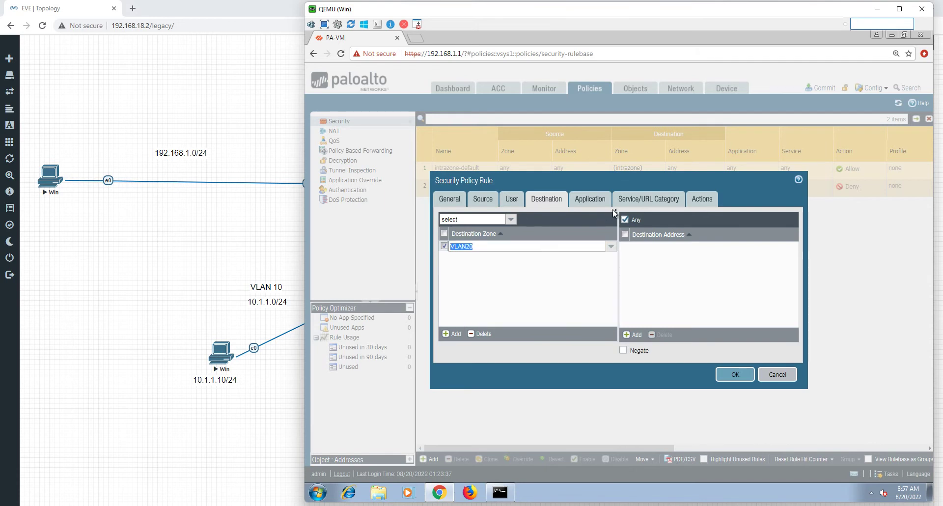
left_click(595, 205)
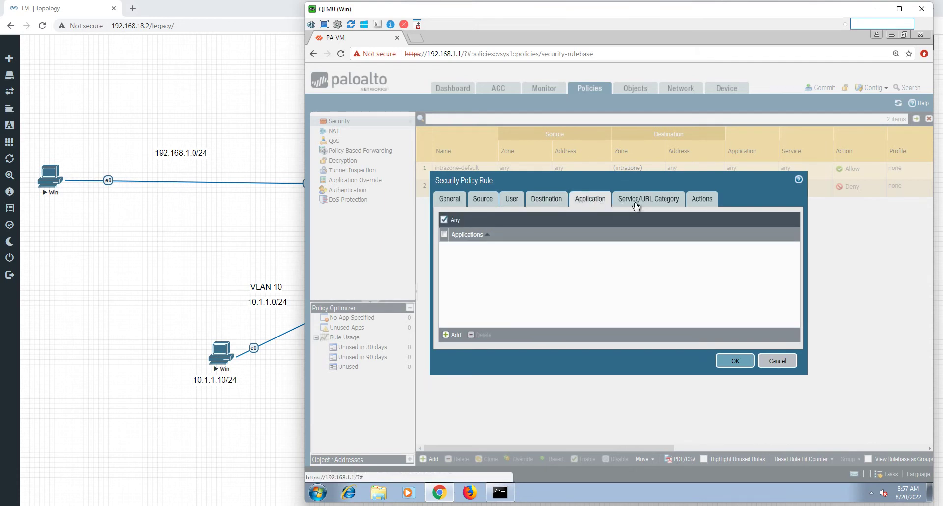
left_click(635, 204)
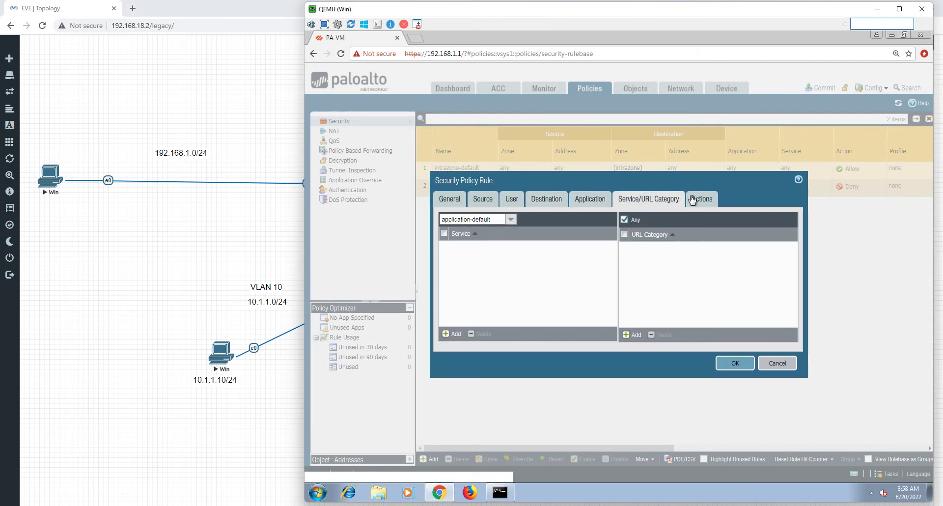
left_click(695, 198)
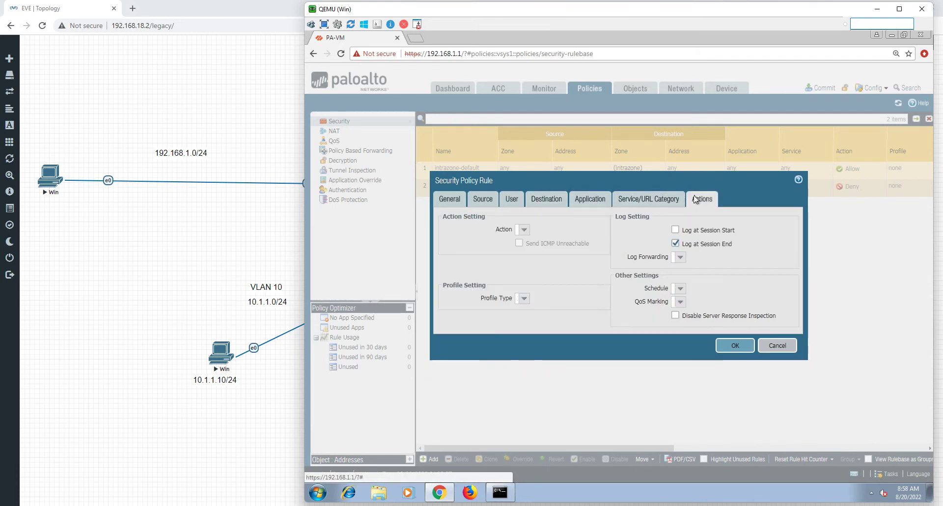
left_click(735, 346)
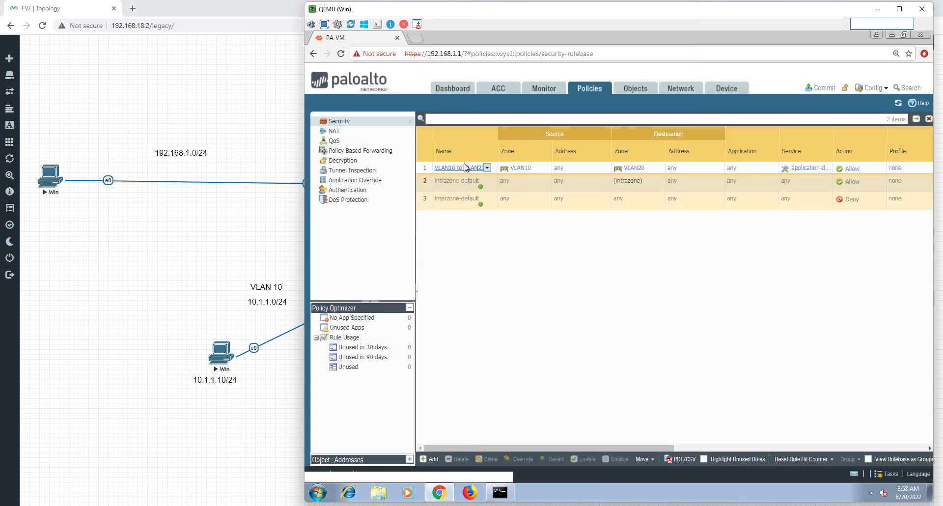
- Select the new VLAN10-to-VLAN20 rule, then open the Network Ethernet interfaces list for ethernet1/2.10 and 1/2.20
left_click(428, 171)
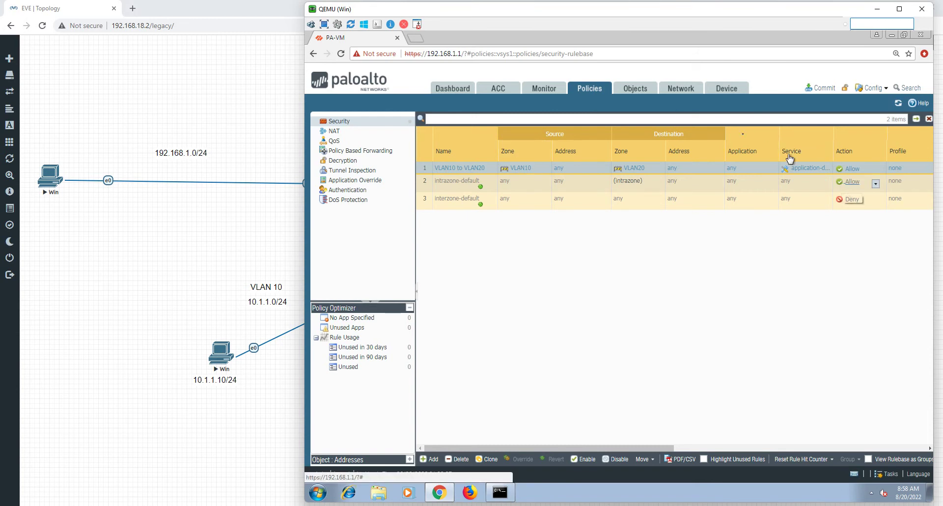
left_click(639, 90)
left_click(676, 89)
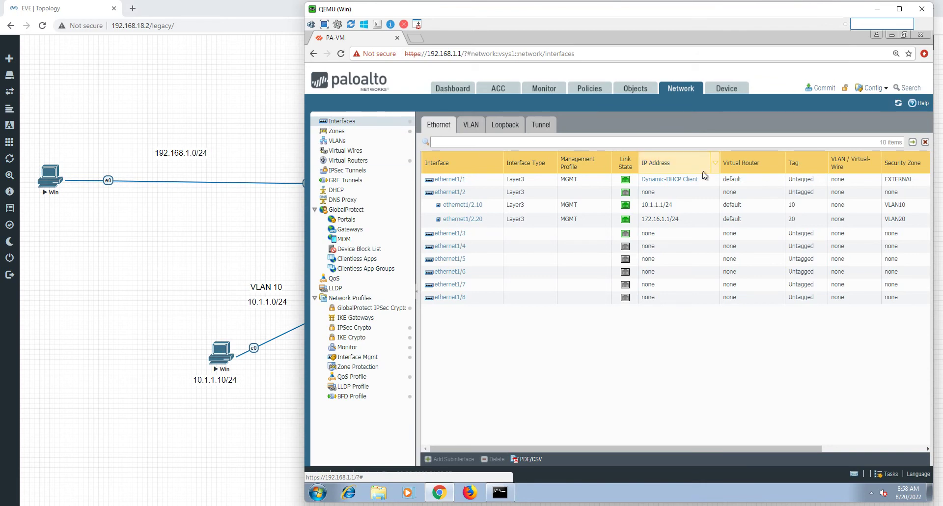
- Commit all pending firewall changes and bring the VLAN20 host's QEMU console to the front
left_click(829, 90)
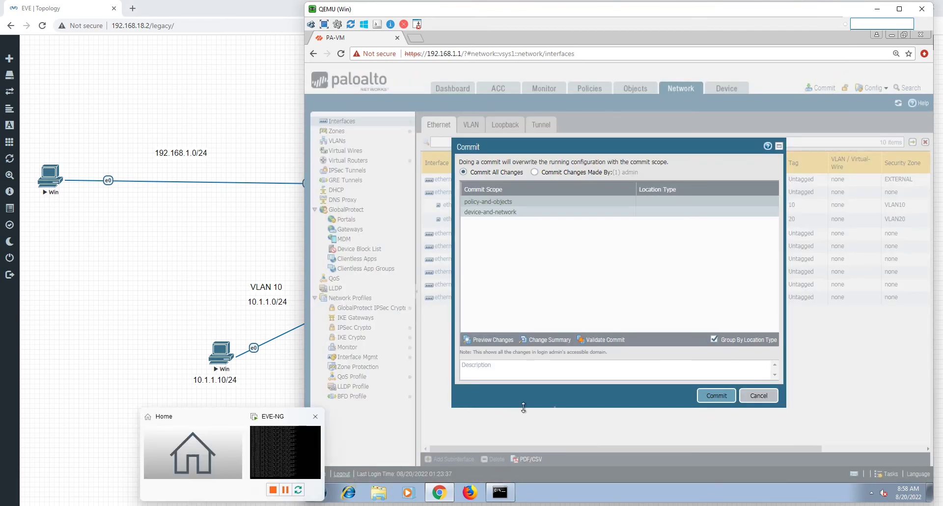
left_click(716, 396)
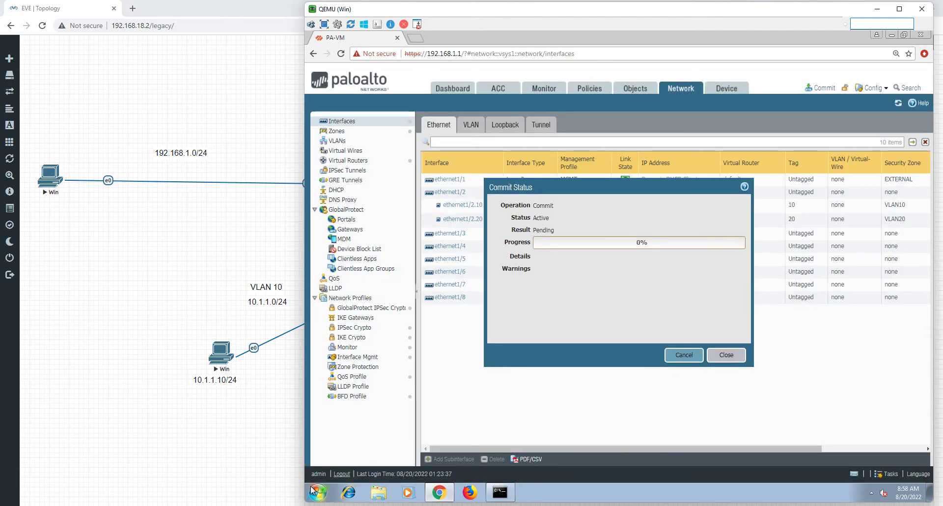
mouse_move(252, 504)
left_click(251, 464)
- On the VLAN20 host, rerun then stop the ping to 172.16.1.1, run ipconfig, and minimize
key("Return")
key("Return")
key("Return")
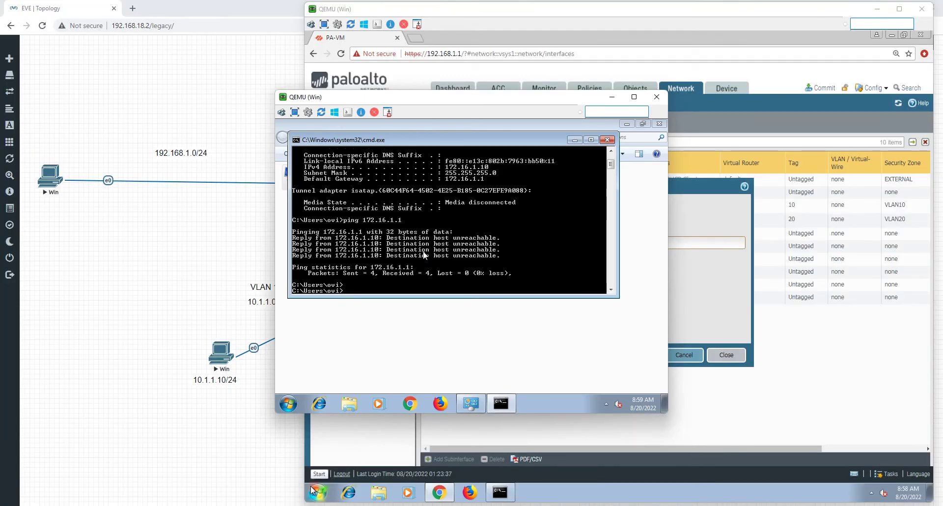
key("Up")
key("Return")
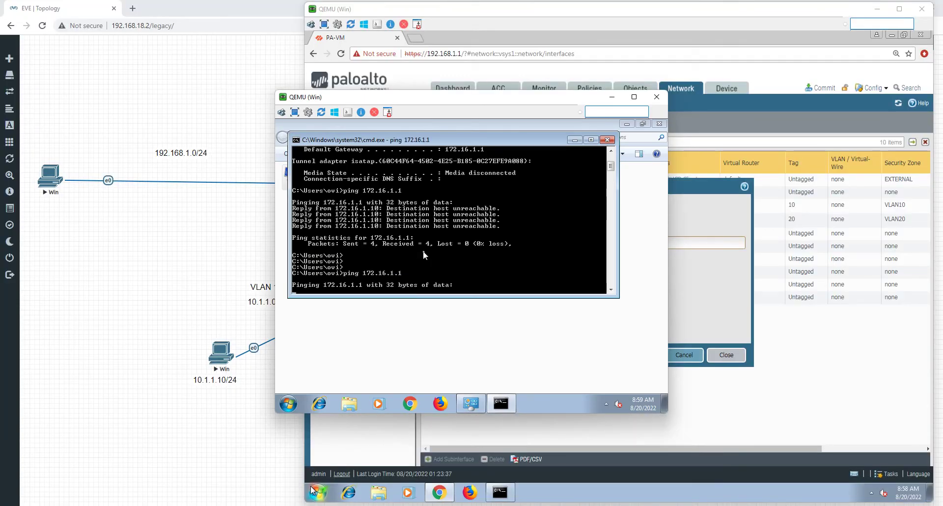
key("ctrl+c")
key("Return")
key("Return")
key("Return")
key("Return")
key("Return")
key("Return")
key("Return")
key("Return")
key("Return")
key("Return")
key("Return")
key("Return")
key("Return")
key("Return")
key("Return")
key("Return")
key("Return")
key("Return")
key("Return")
key("Return")
key("Return")
type("i")
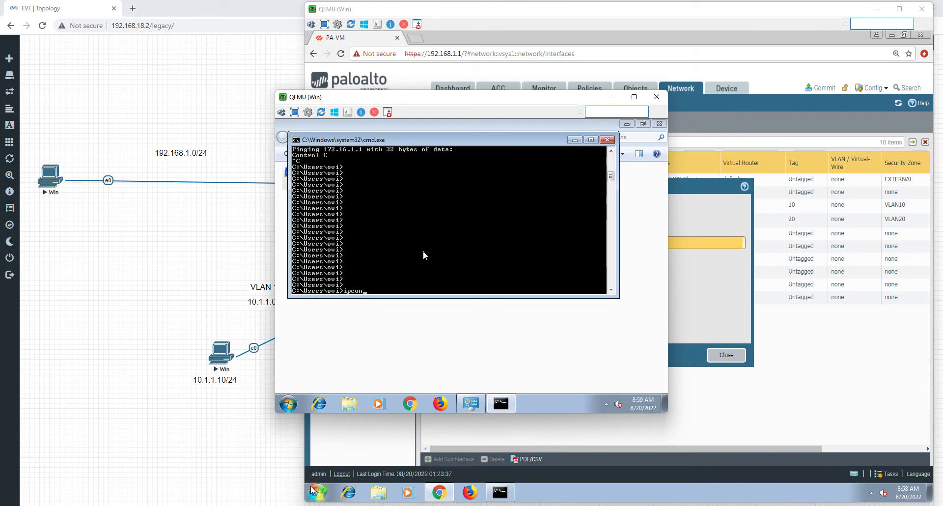
type("pconfig")
key("Return")
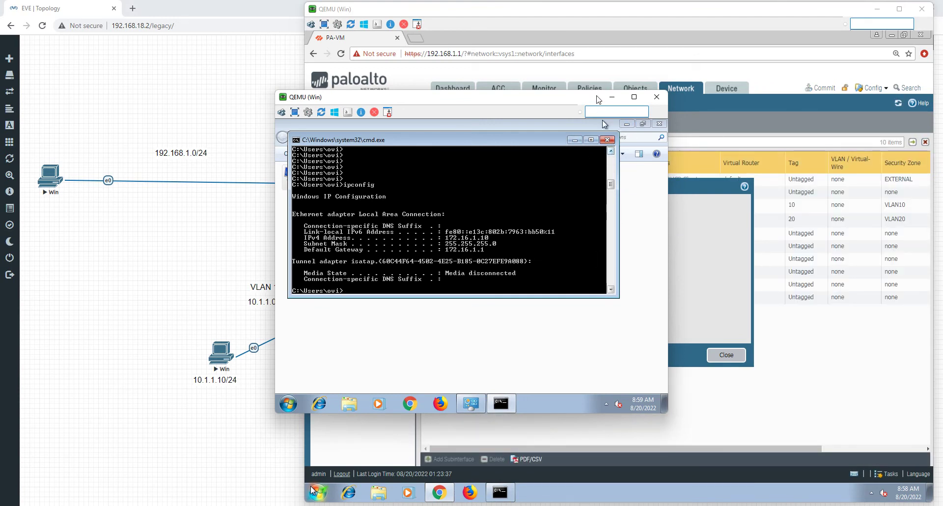
left_click(612, 97)
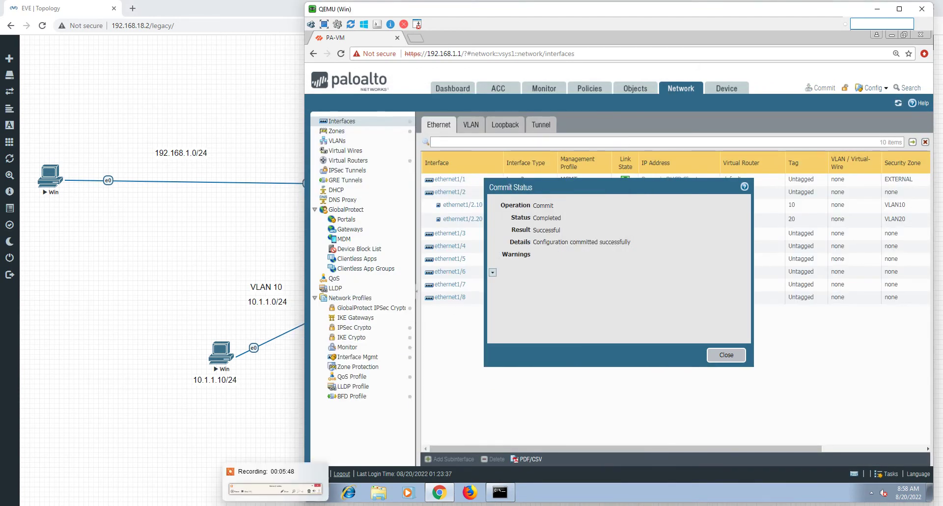
- On the VLAN10 host, stop the running ping and run ipconfig to confirm 10.1.1.10
mouse_move(286, 497)
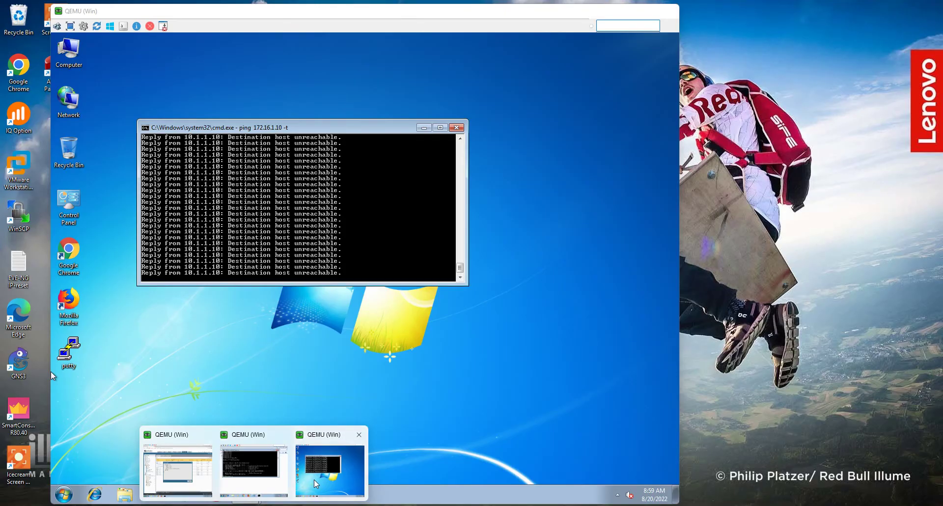
left_click(314, 479)
key("ctrl+c")
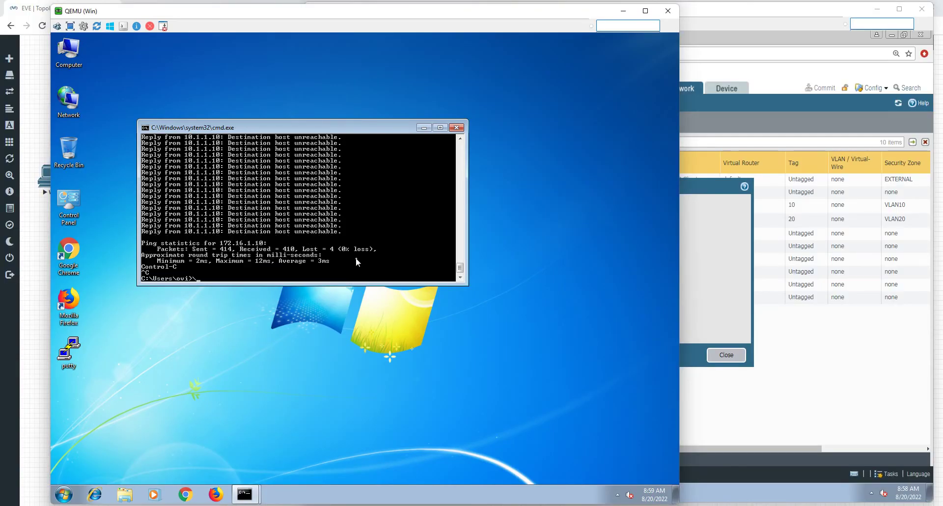
key("Return")
key("Return")
key("Return")
key("Return")
key("Return")
key("Return")
key("Return")
key("Return")
key("Return")
key("Return")
key("Return")
key("Return")
key("Return")
key("Return")
key("Return")
key("Return")
key("Return")
key("Return")
key("Return")
key("Return")
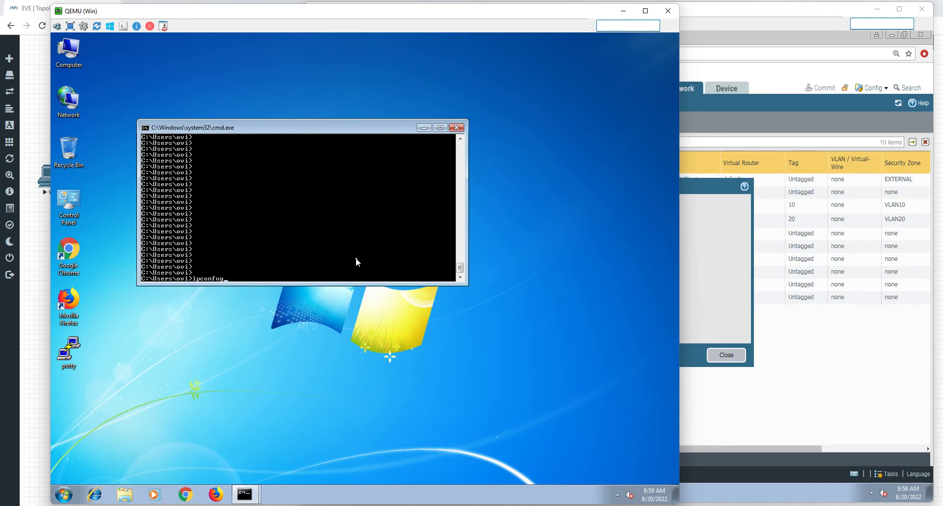
type("ipconfig")
key("Return")
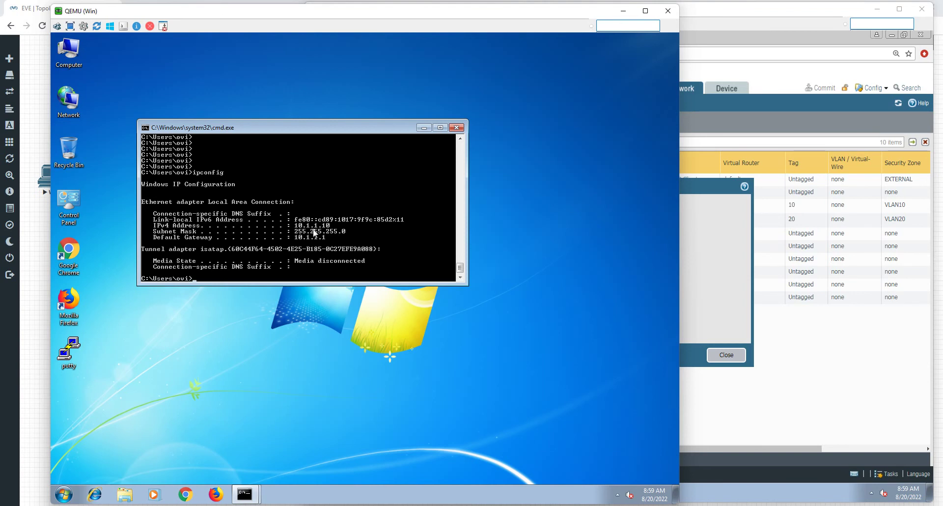
- Restart the continuous ping 172.16.1.10 -t on the VLAN10 host, then glance at and minimize the VLAN20 window
key("Up")
key("Up")
key("Return")
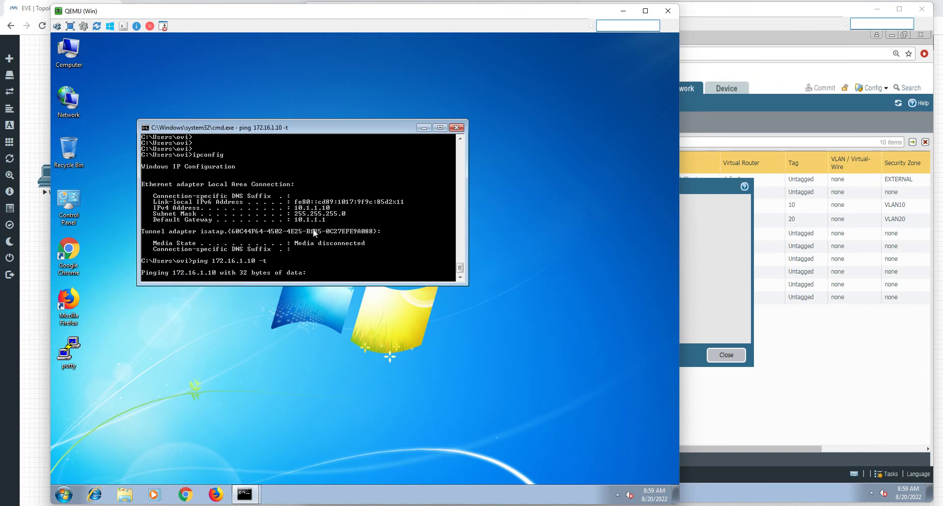
mouse_move(257, 501)
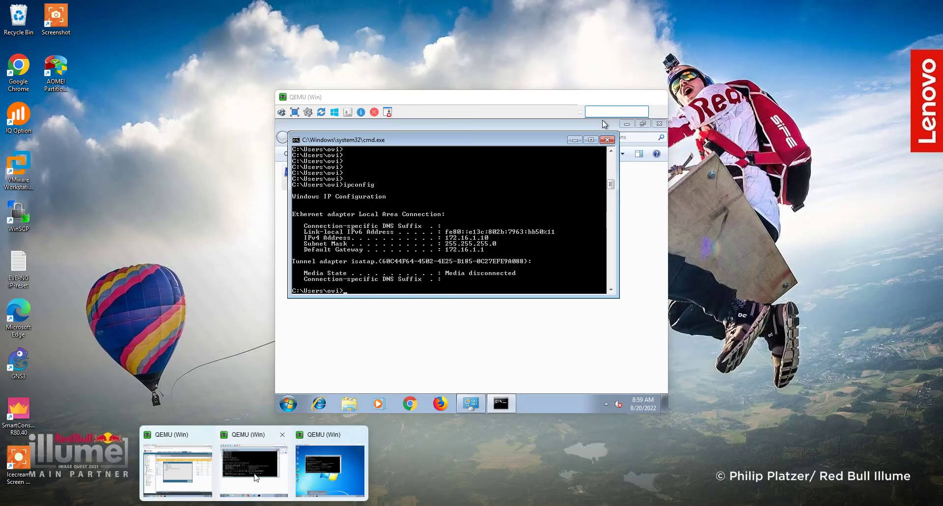
left_click(257, 478)
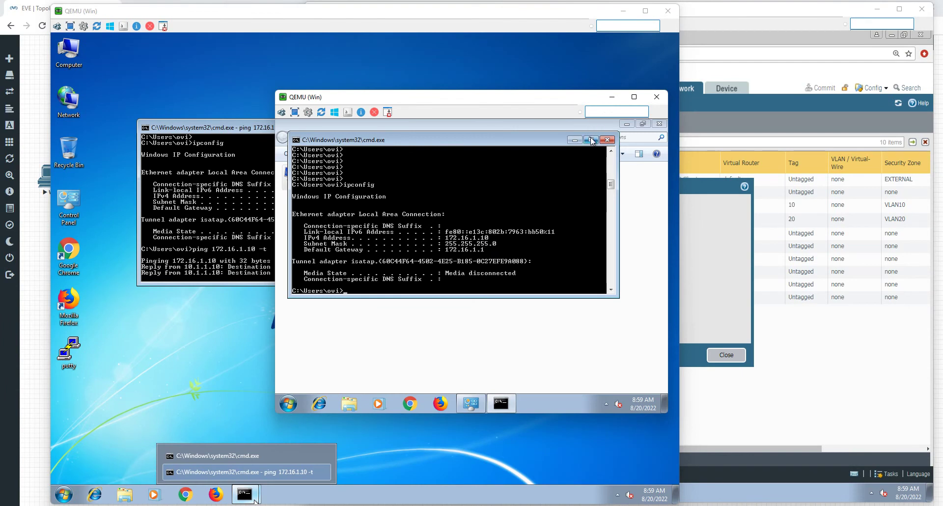
left_click(612, 100)
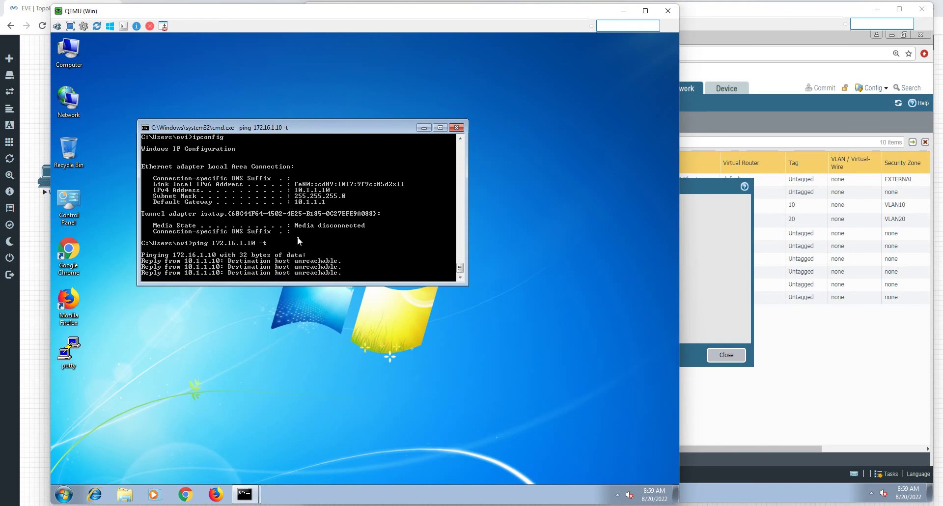
- Close the successful PAN-OS Commit Status and switch back to the EVE | Topology window
left_click(679, 283)
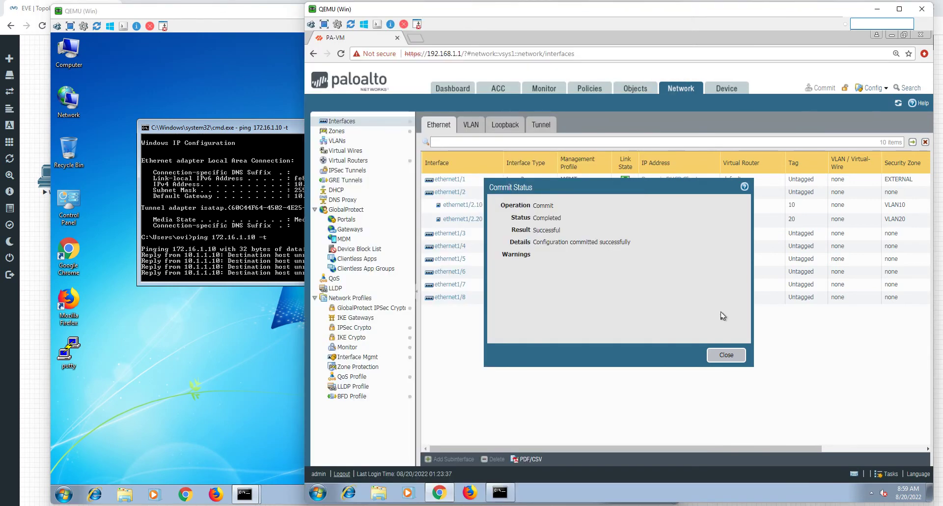
left_click(726, 355)
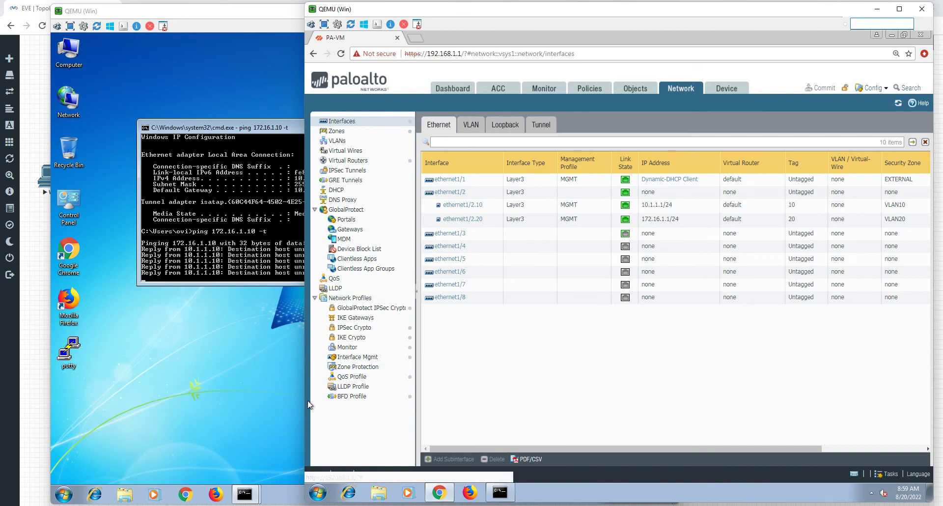
mouse_move(308, 404)
left_click(212, 464)
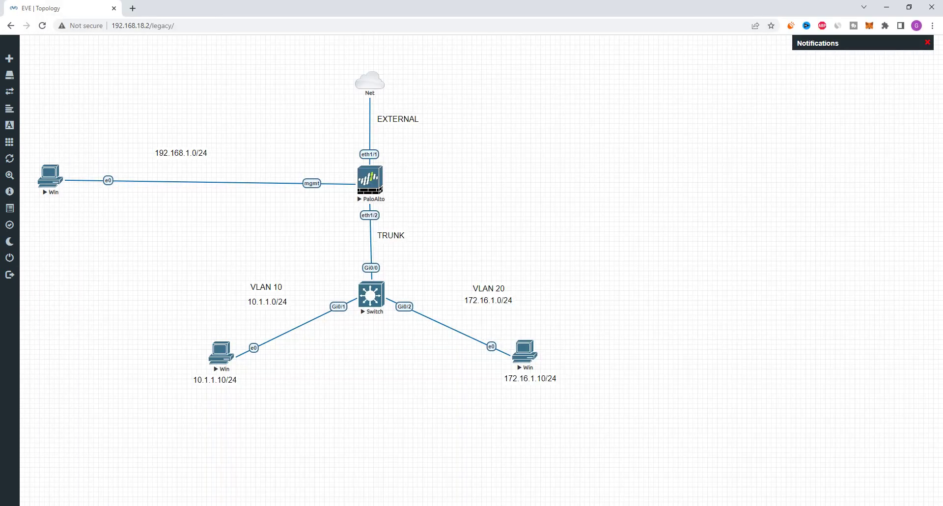
- Open a telnet console to the Switch node and enter privileged mode with en, conf, end
left_click(373, 296)
left_click(467, 94)
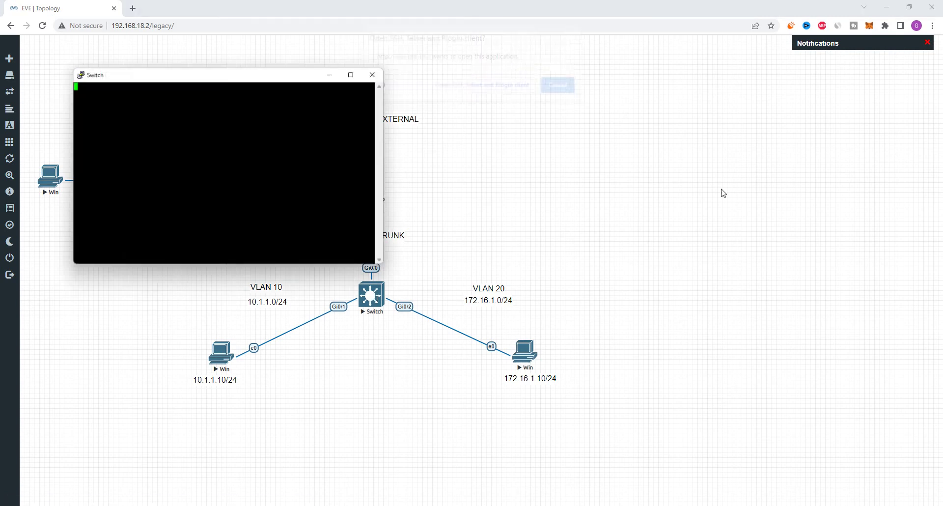
left_click_drag(209, 74, 705, 119)
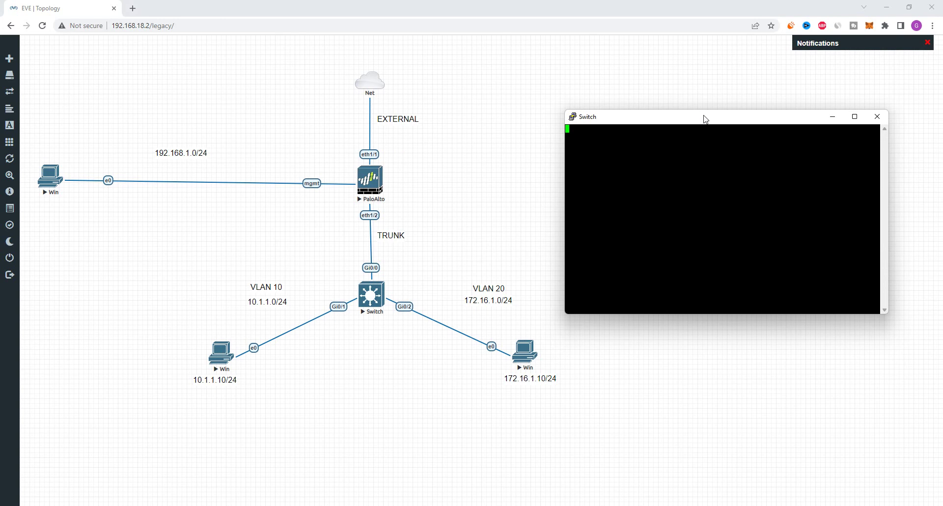
key("Return")
type("en")
key("Return")
key("Return")
type("conf")
key("Return")
key("Return")
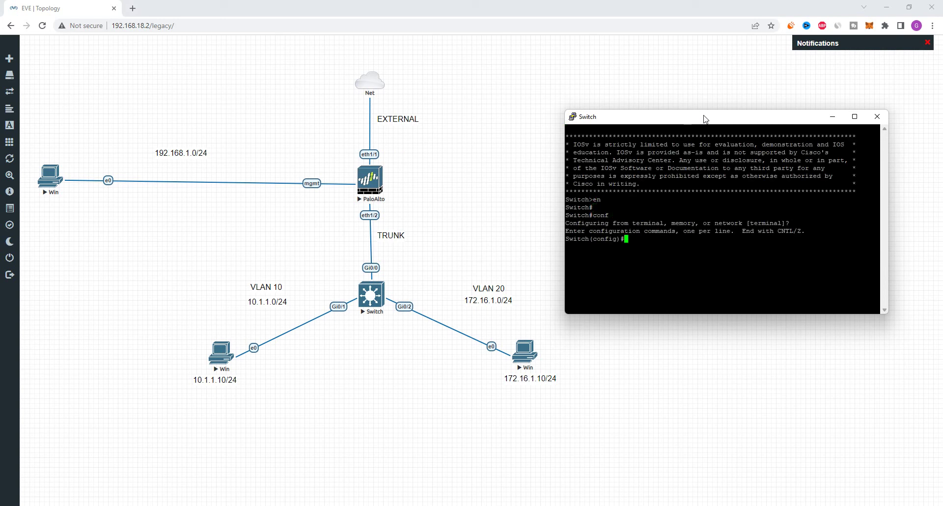
type("end")
key("Return")
- Show the running config of interfaces Gi0/0 and Gi0/1, then run show vlan
type("show run")
key("Tab")
type("i")
key("Tab")
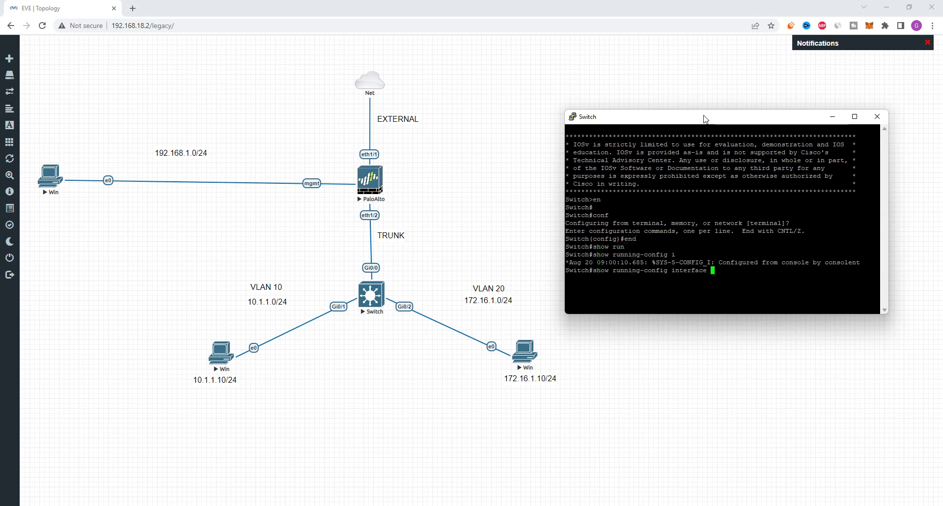
type("gig")
key("Tab")
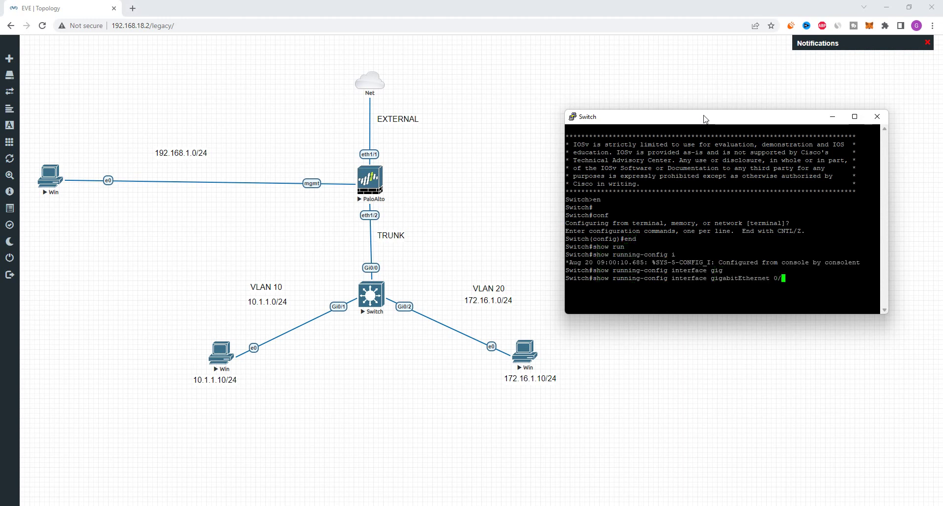
type("0/0")
key("Return")
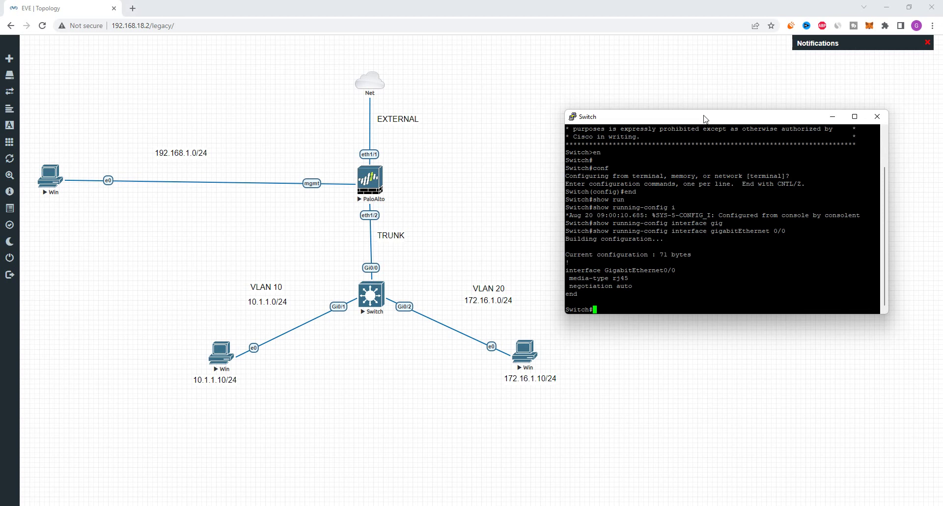
key("Up")
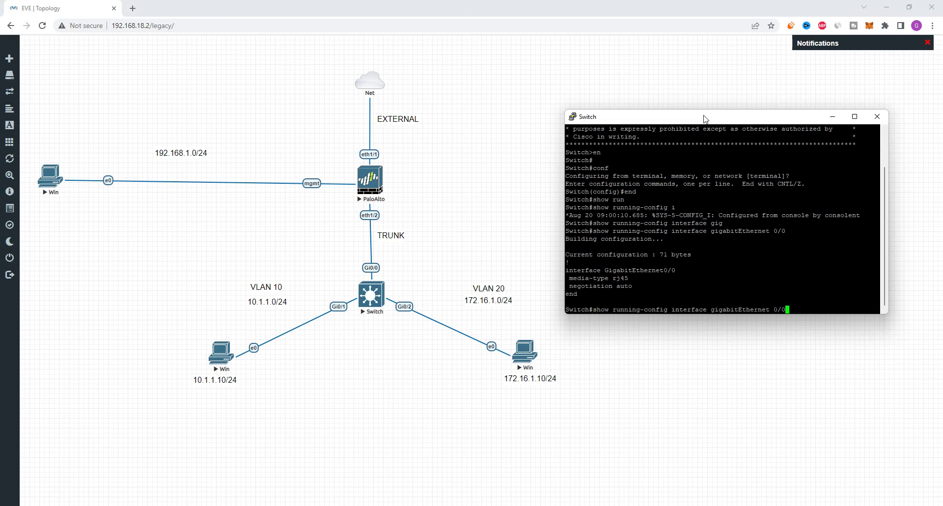
type("1")
key("Return")
type("show")
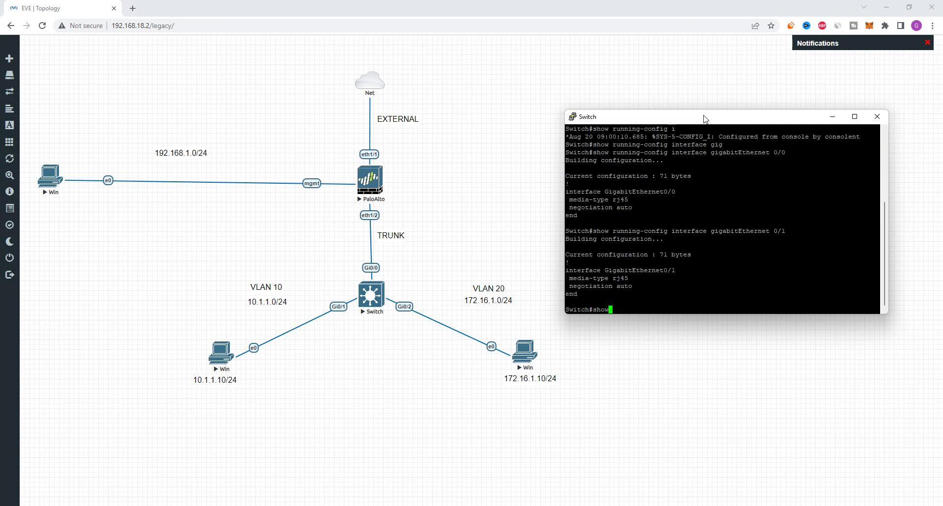
type(" vlan")
key("Return")
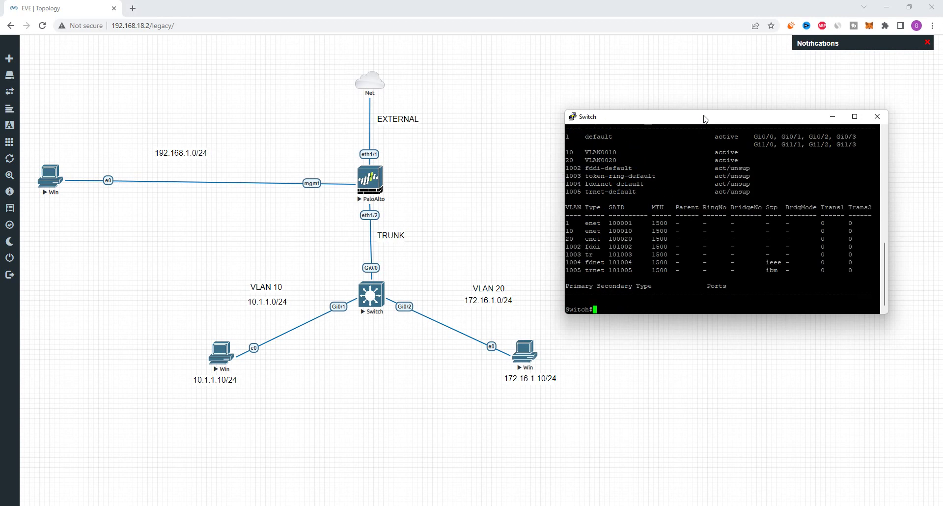
key("Return")
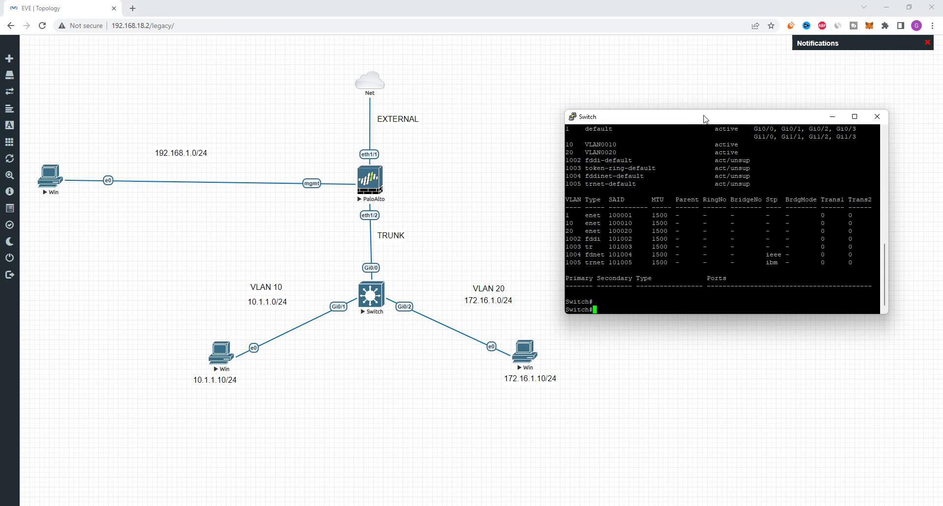
- Enter Gi0/0 interface configuration and attempt switchport mode trunk
type("conf")
key("Return")
type("int")
key("Tab")
type("gig")
key("Tab")
type("0/")
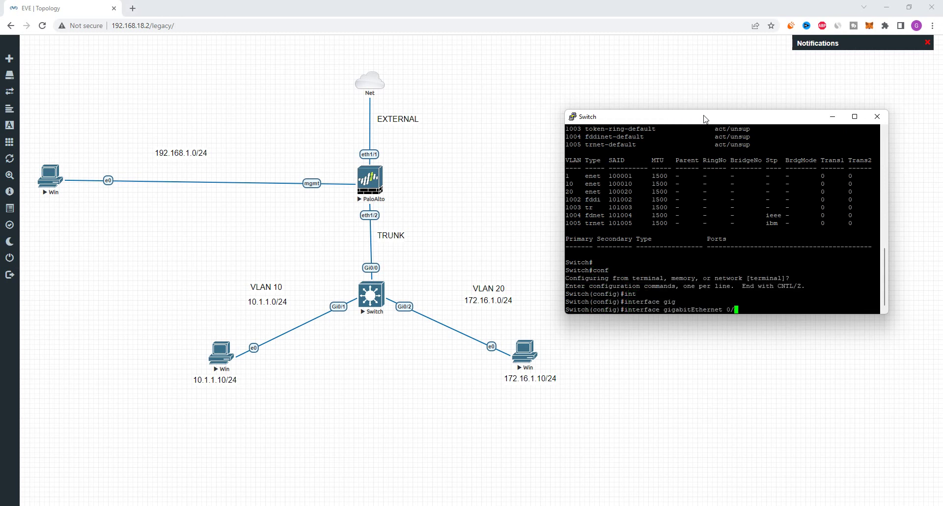
type("swi")
key("Tab")
type("mo")
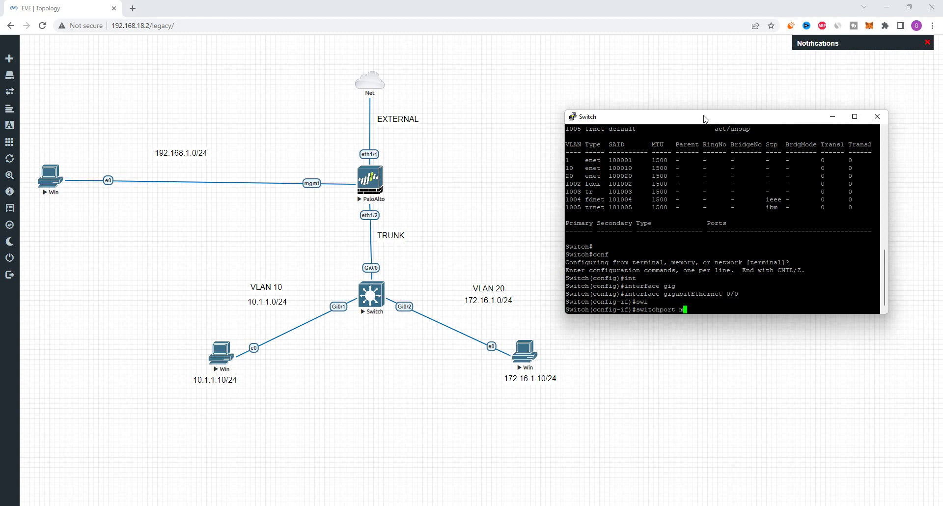
key("Tab")
type("tru")
key("Tab")
key("Return")
- Set dot1q trunk encapsulation on Gi0/0, make it a trunk port, and exit the interface
type("switchport")
key("Tab")
type("tru")
key("Tab")
type("en")
key("Tab")
type("do")
key("Tab")
key("Return")
type("swi")
key("Tab")
type("tru")
key("Tab")
key("Return")
type("exi")
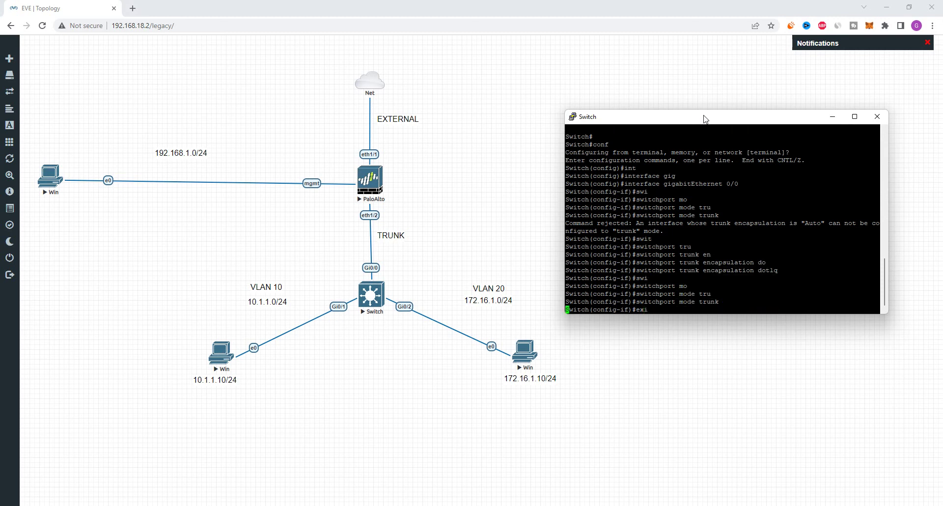
key("Return")
- Make Gi0/1 a switchport access port in VLAN 10
type("int")
key("Tab")
type("gig")
key("Tab")
type("0/1")
key("Return")
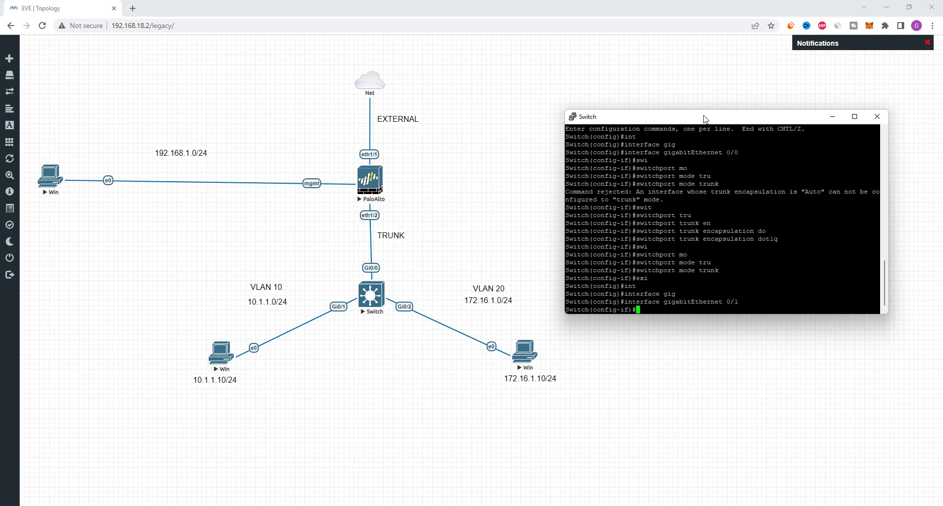
type("swi")
key("Tab")
type("mo")
key("Tab")
type("ac")
key("Tab")
key("Return")
type("swi")
key("Tab")
type("ac")
key("Tab")
type("vl")
key("Tab")
type("10")
key("Return")
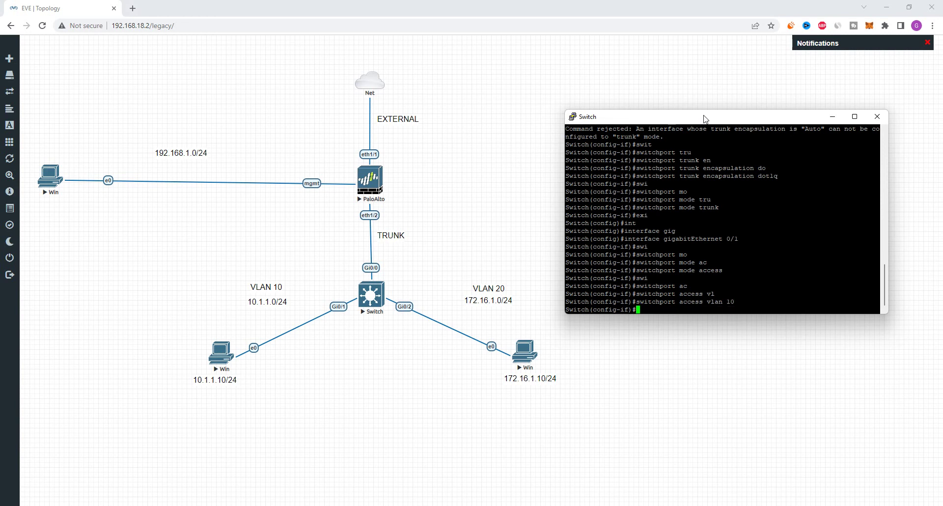
- Make Gi0/2 an access port in VLAN 20 and end configuration mode
type("int gig 0/2")
key("Return")
key("Up")
key("Up")
key("Up")
key("Up")
key("Up")
key("Up")
key("Return")
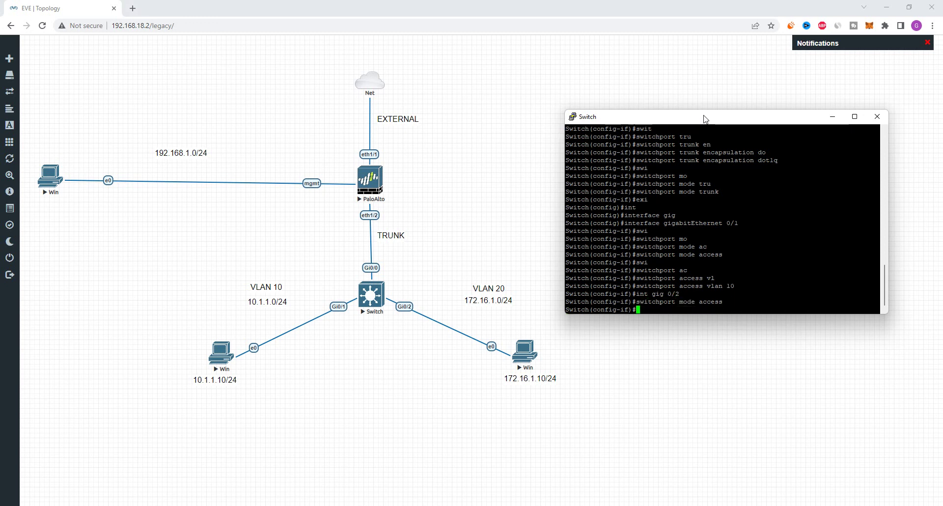
key("Up")
key("Up")
key("Up")
key("BackSpace")
key("BackSpace")
type("20")
key("Return")
key("Return")
type("end")
key("Return")
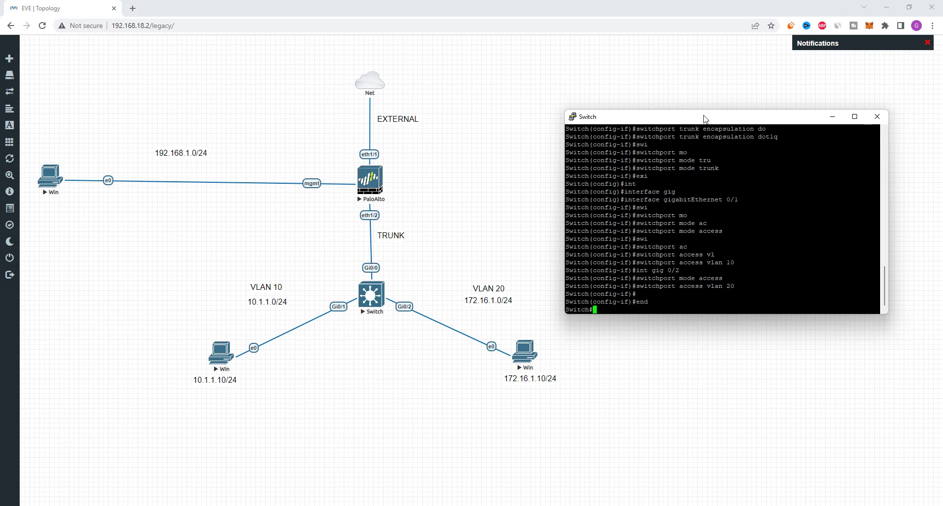
left_click(254, 505)
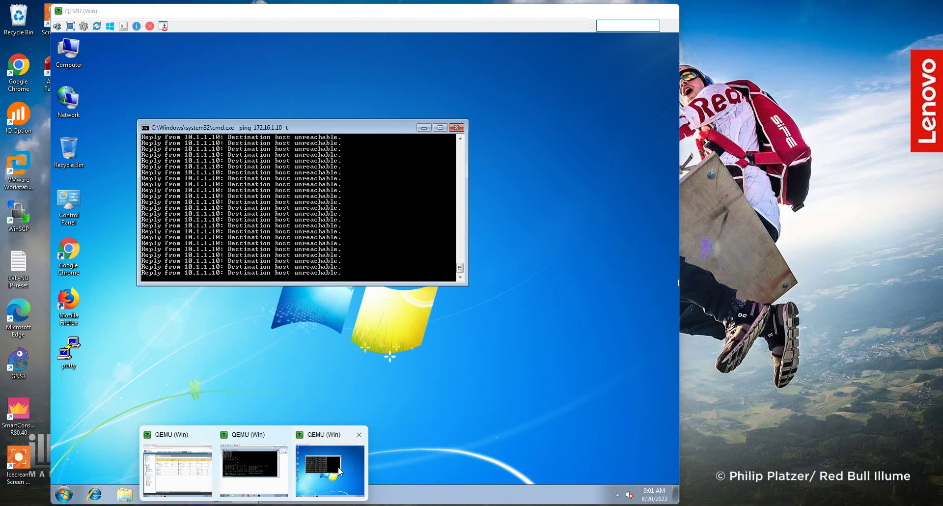
- Check the VLAN10 host's ping, then run show vlan on the switch to confirm Gi0/1 and Gi0/2 assignments
left_click(269, 482)
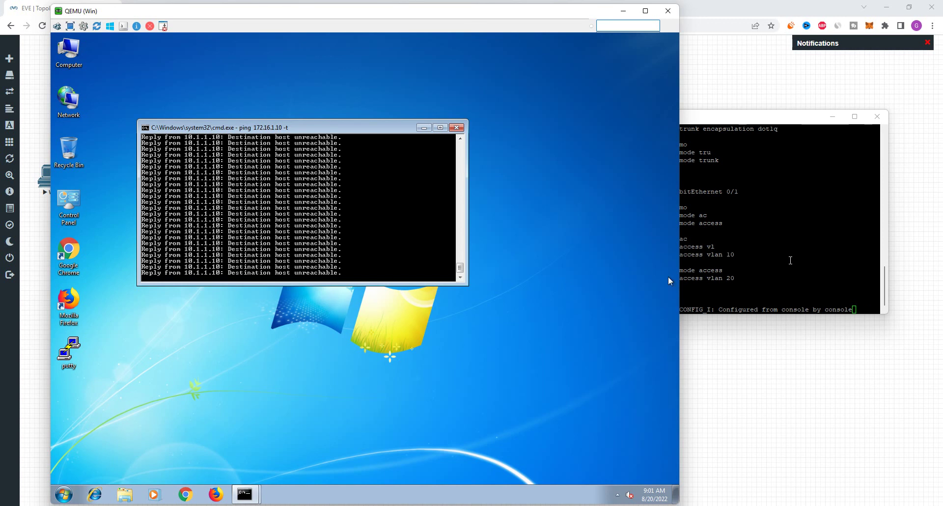
left_click(790, 260)
key("Return")
key("Return")
key("Return")
key("Return")
type("show vlan")
key("Return")
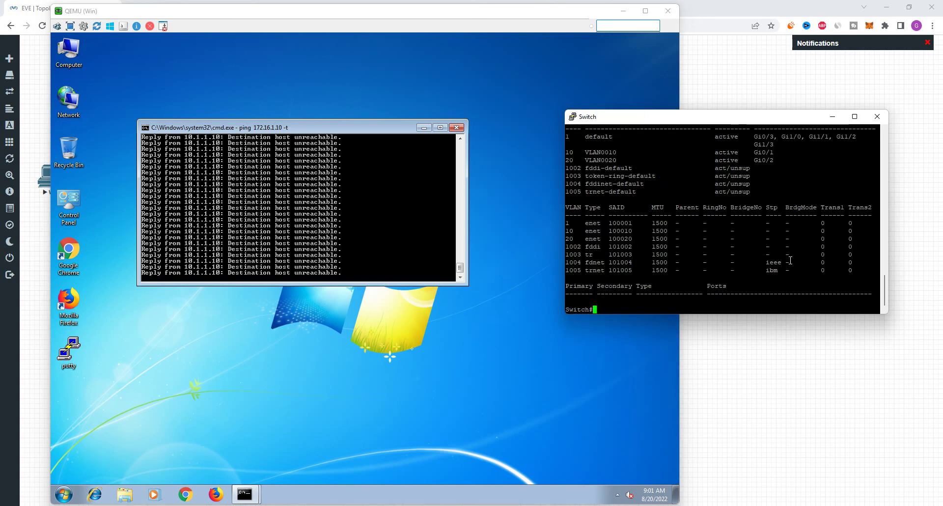
key("Return")
- Run show interfaces trunk to confirm Gi0/0 trunks VLANs 1,10,20 with 802.1Q
type("show int")
key("Tab")
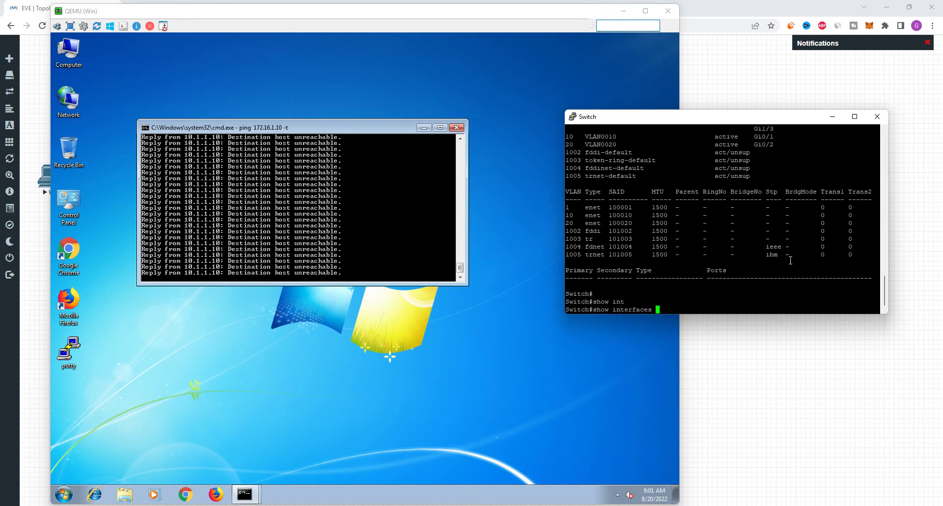
type("gig")
key("Tab")
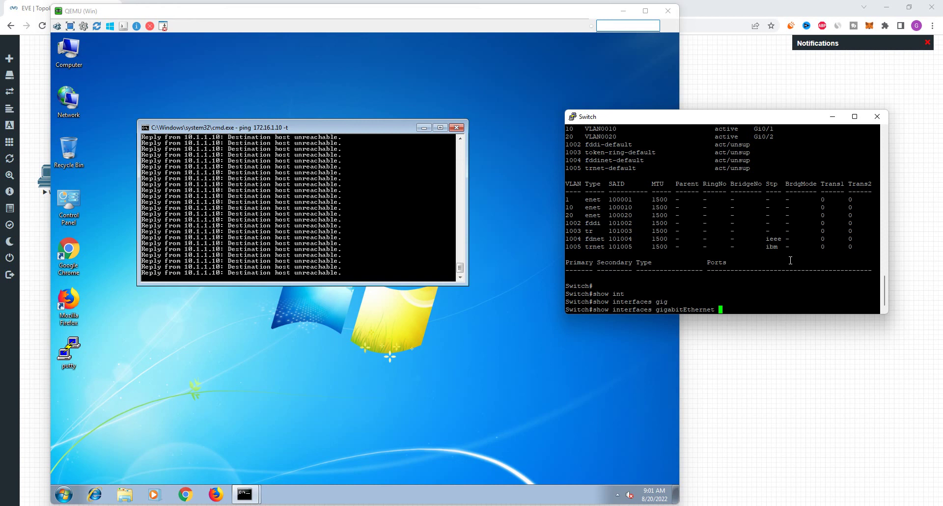
key("BackSpace")
key("BackSpace")
key("BackSpace")
key("BackSpace")
key("BackSpace")
key("BackSpace")
key("BackSpace")
key("BackSpace")
key("BackSpace")
key("BackSpace")
key("BackSpace")
key("BackSpace")
key("BackSpace")
key("BackSpace")
key("BackSpace")
key("BackSpace")
type("tru")
key("Tab")
key("Return")
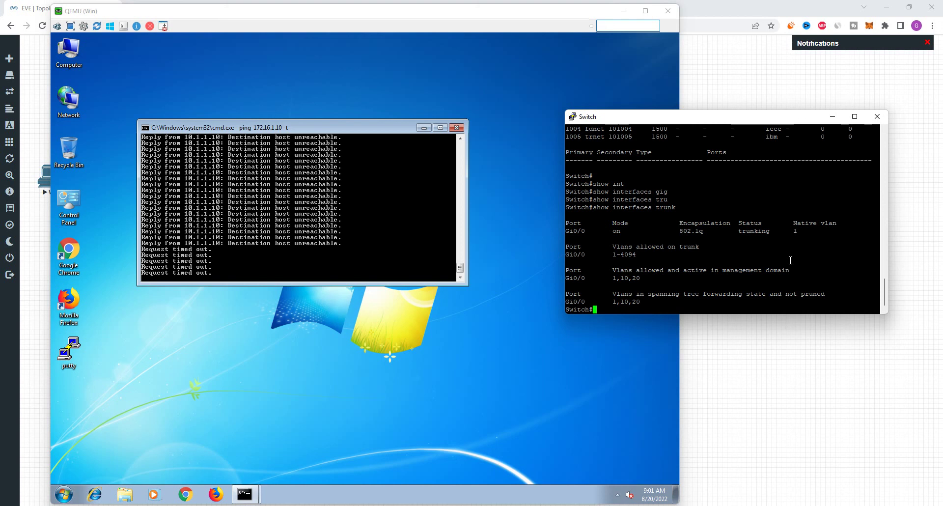
- Run show vlan id 10 on the switch to list VLAN 10's ports, then return to the EVE-NG topology
key("Return")
key("Return")
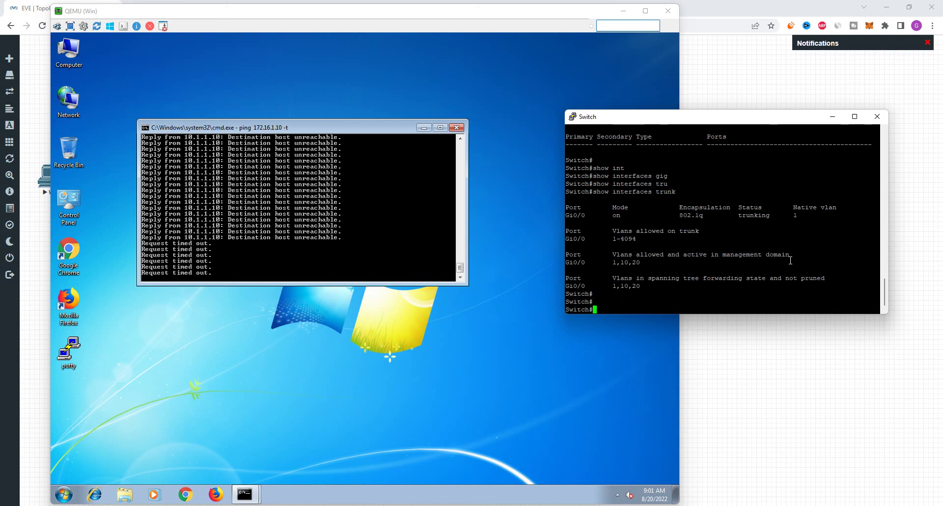
type("show run")
key("Tab")
type("int")
key("Tab")
key("BackSpace")
key("BackSpace")
key("BackSpace")
key("BackSpace")
key("BackSpace")
key("BackSpace")
key("BackSpace")
key("BackSpace")
key("BackSpace")
key("BackSpace")
key("BackSpace")
key("BackSpace")
key("BackSpace")
key("BackSpace")
key("BackSpace")
key("BackSpace")
key("BackSpace")
key("BackSpace")
key("BackSpace")
key("BackSpace")
key("BackSpace")
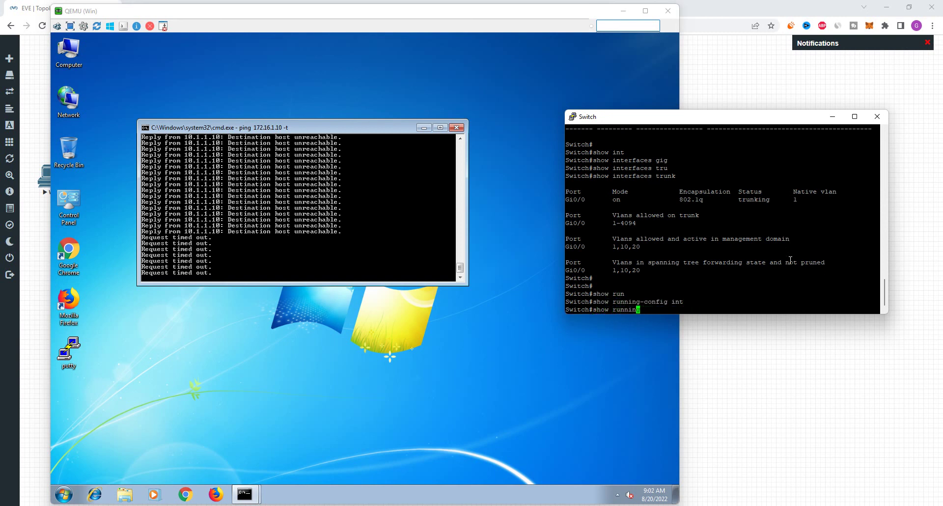
key("BackSpace")
key("BackSpace")
type("vlan i")
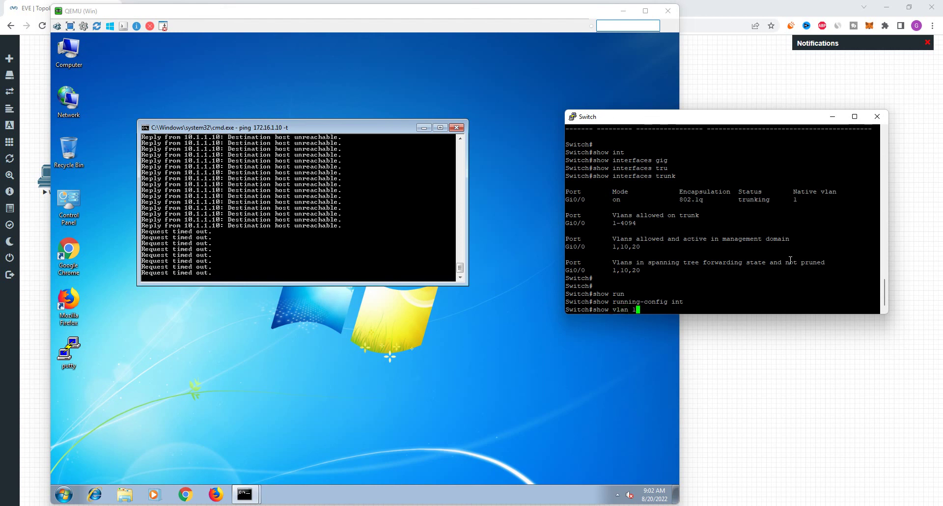
key("Tab")
type("d 10")
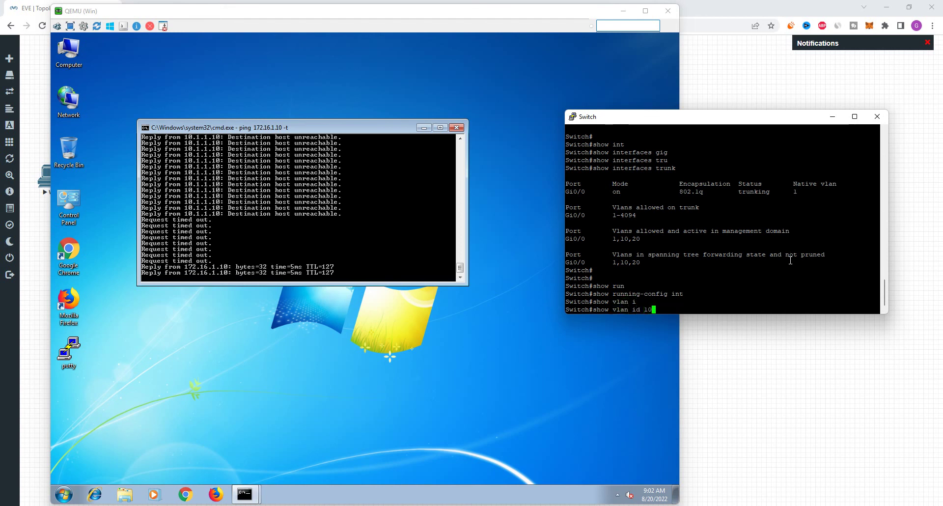
key("Return")
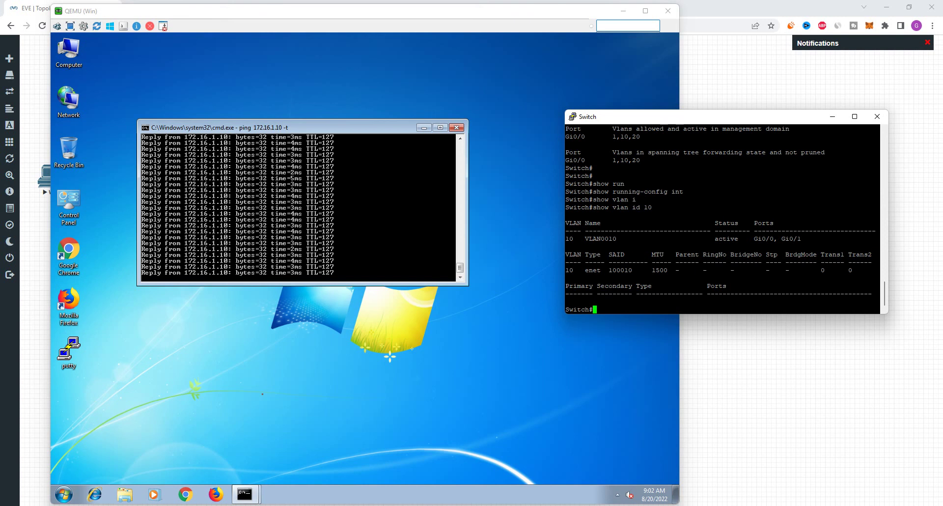
key("alt+Tab")
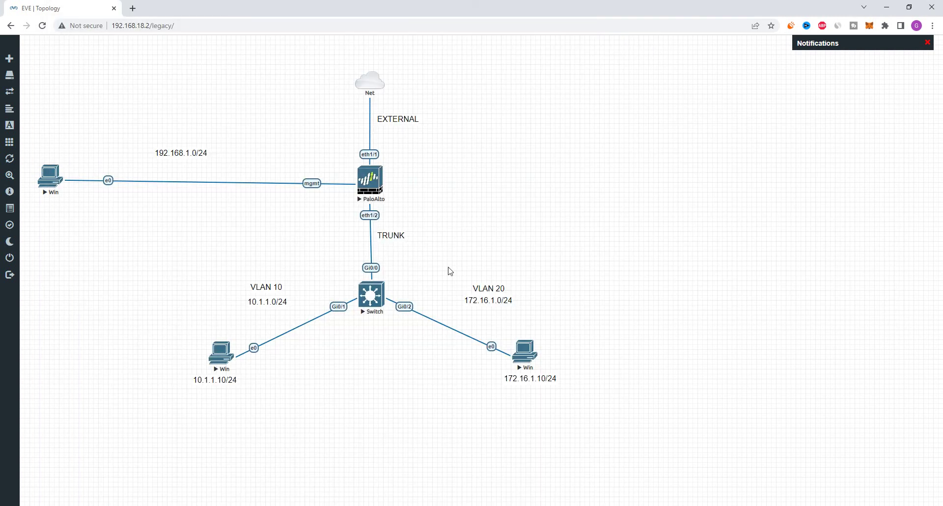